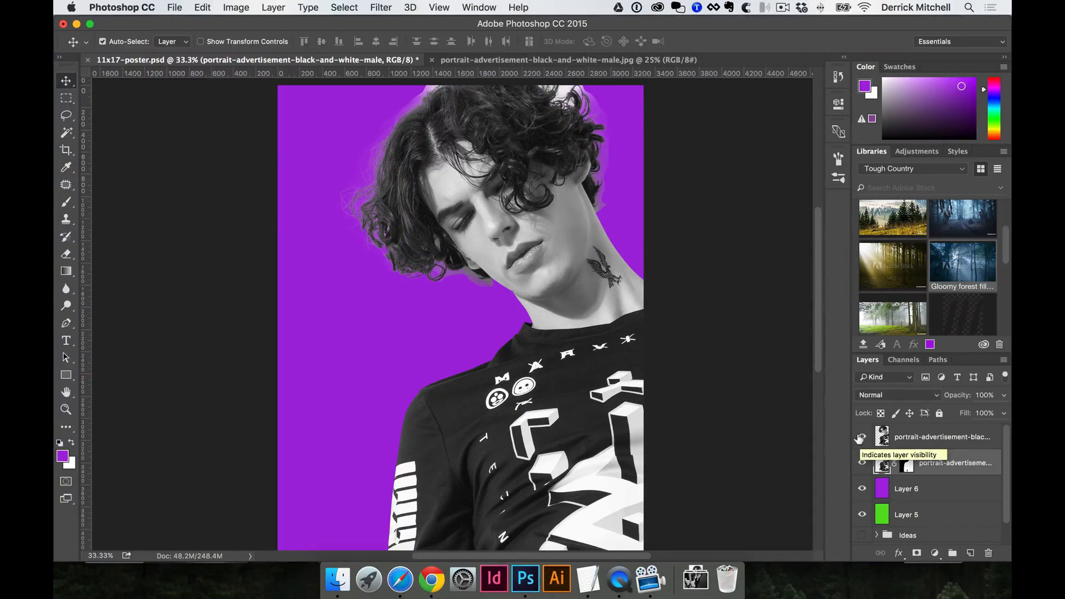
Hide the masked portrait layer so the pale hair fringe disappears from the purple background.
left_click(862, 463)
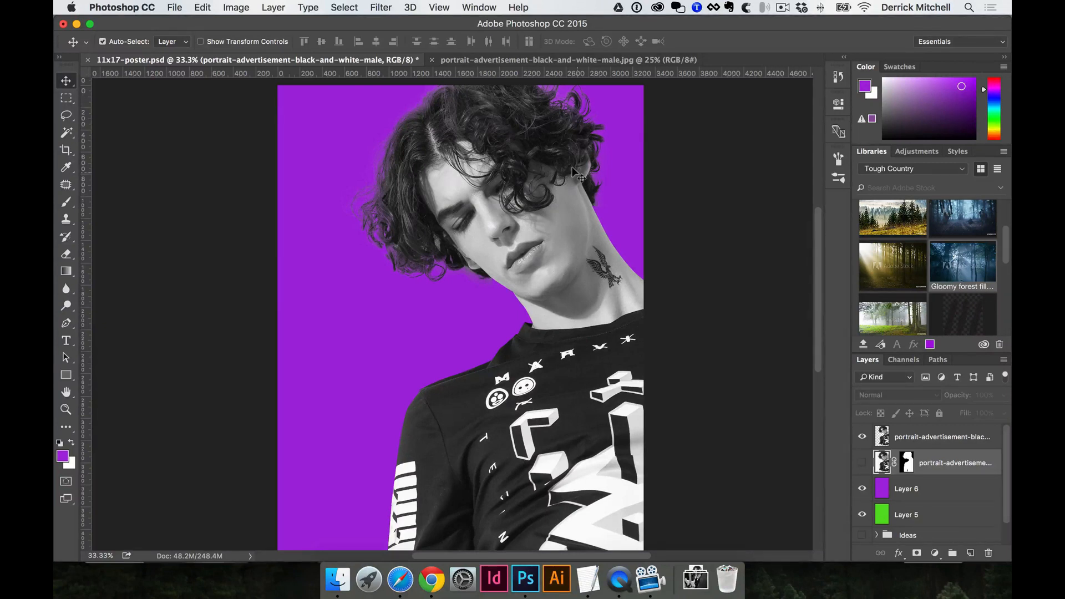
key("t")
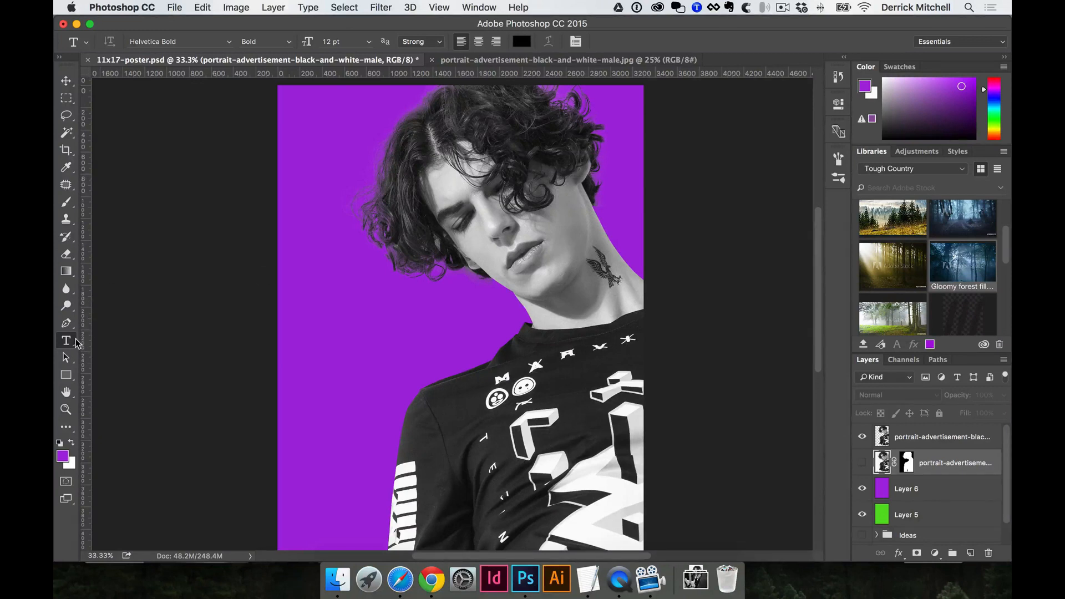
left_click(303, 288)
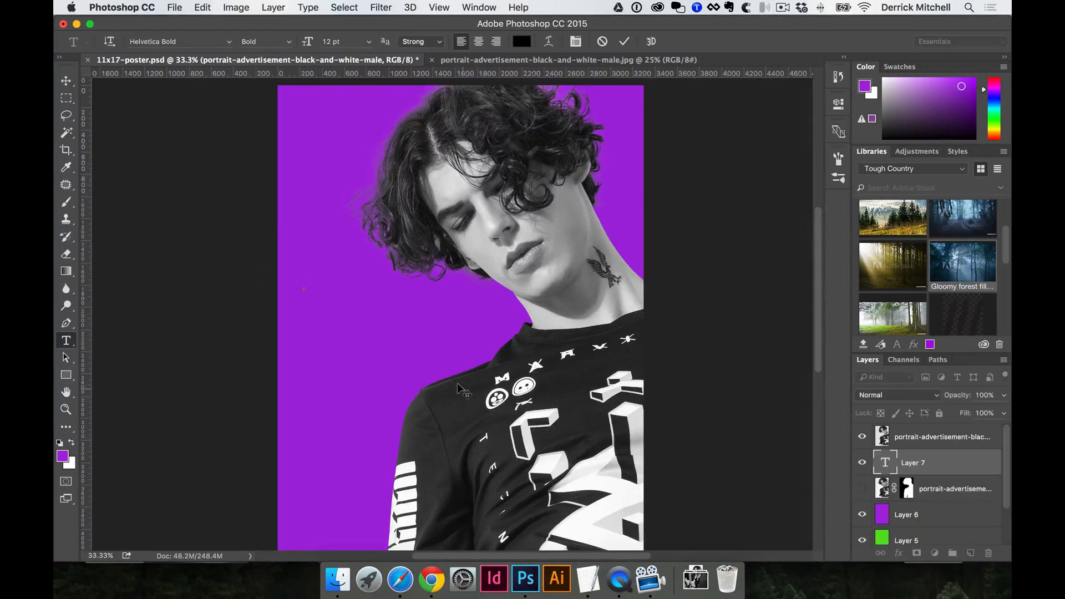
left_click(587, 580)
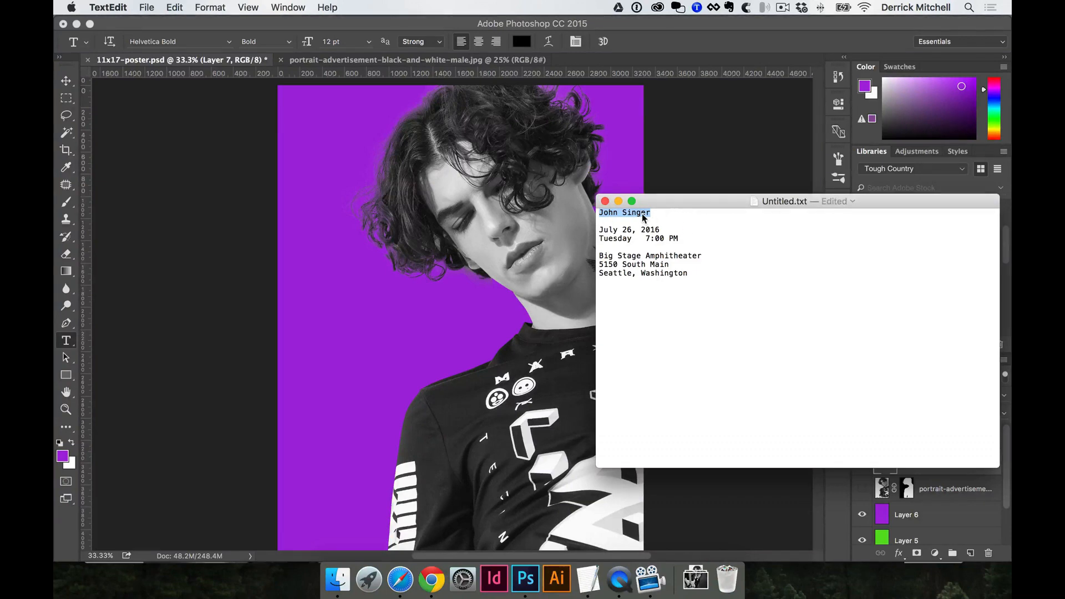
key("super+c")
left_click(355, 242)
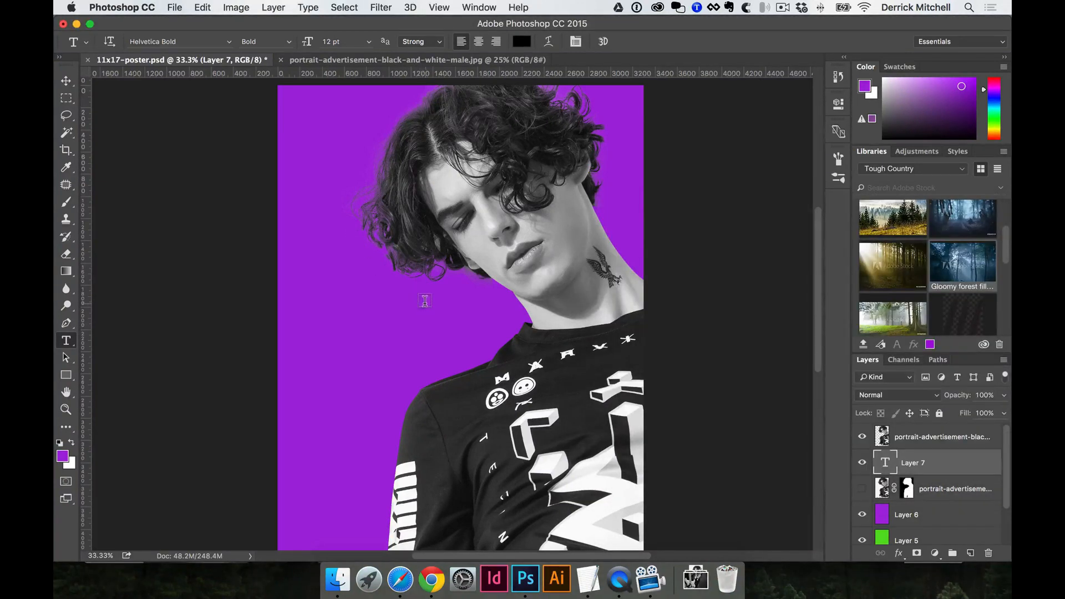
key("Return")
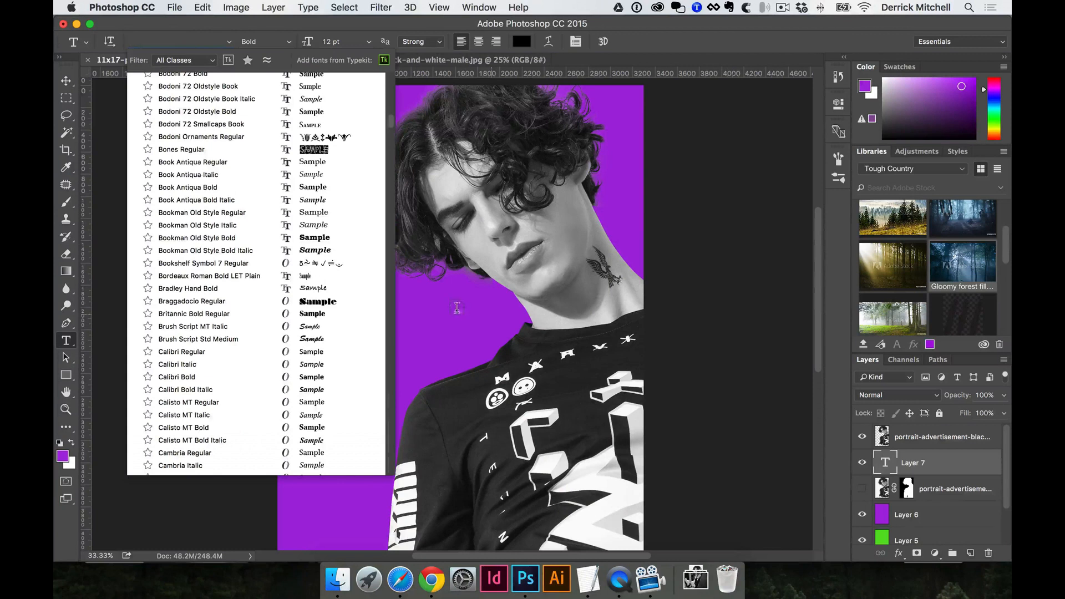
key("Escape")
key("Escape")
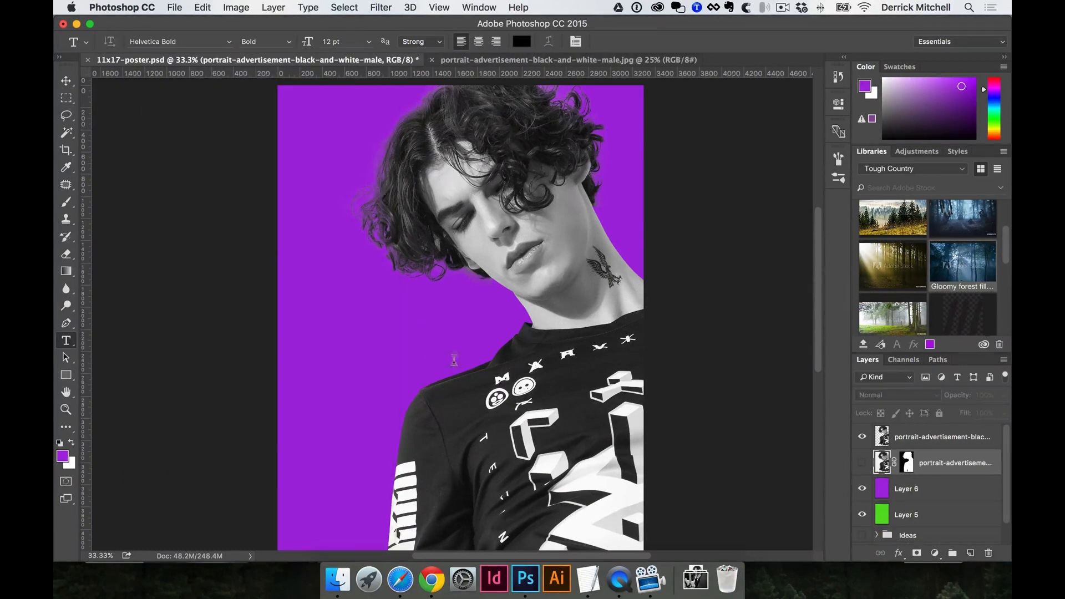
left_click(313, 308)
key("super+v")
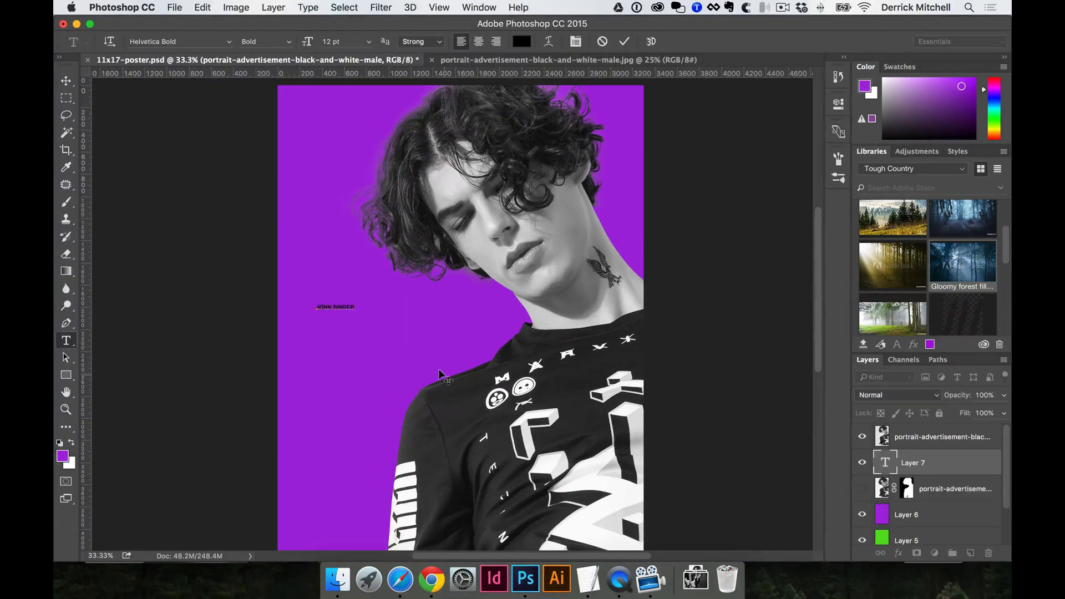
key("super+Return")
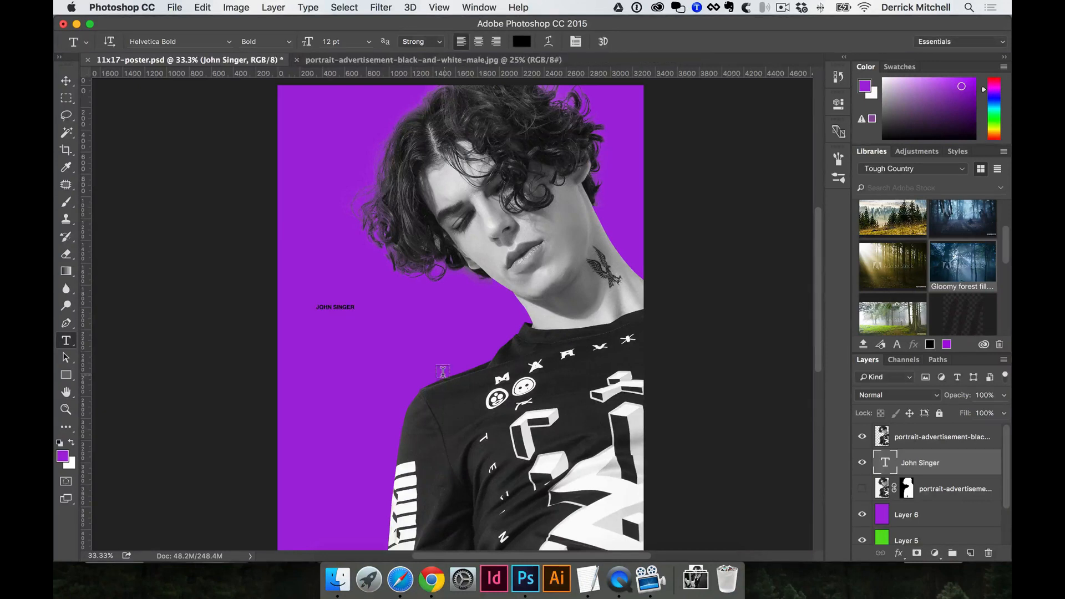
key("v")
key("t")
triple_click(342, 307)
left_click(342, 306)
triple_click(342, 306)
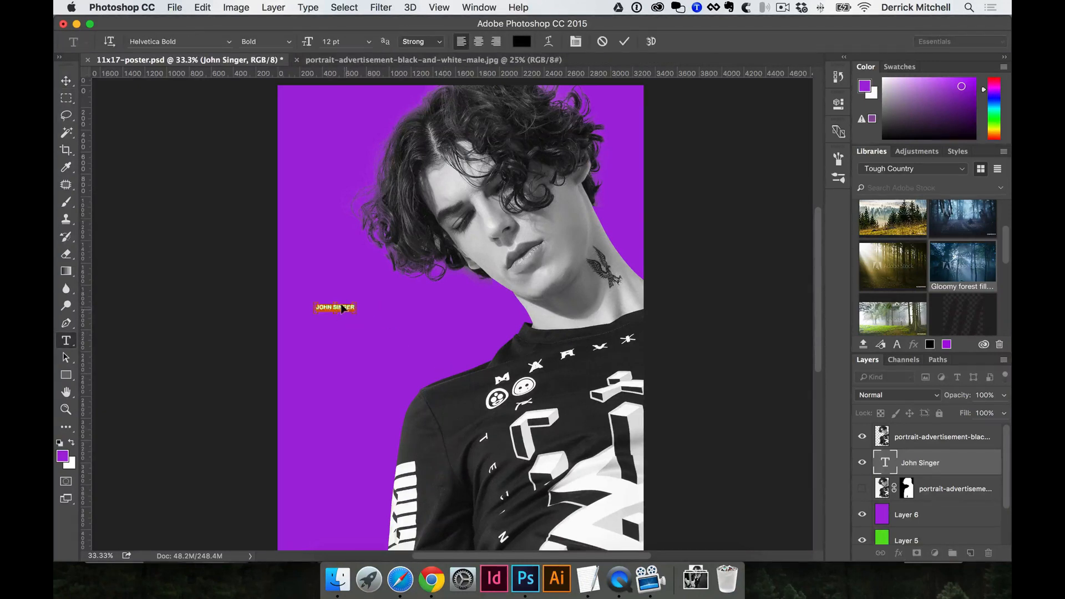
Edit the title, then try scaling it up and cancel to keep it small.
left_click(342, 306)
type("vzsgs")
key("super+Return")
key("super+t")
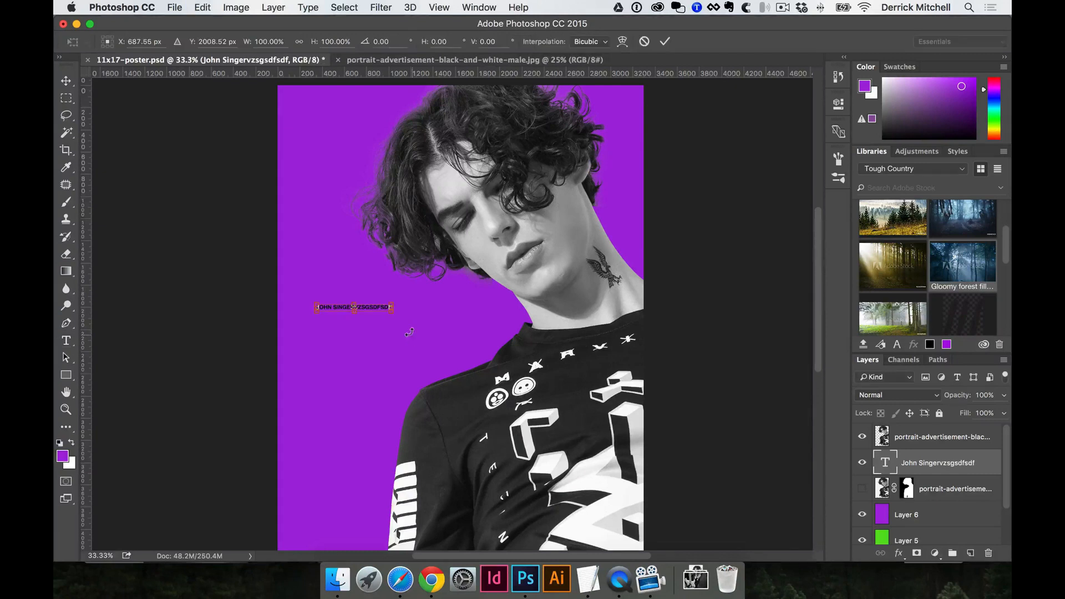
left_click_drag(393, 315, 526, 332)
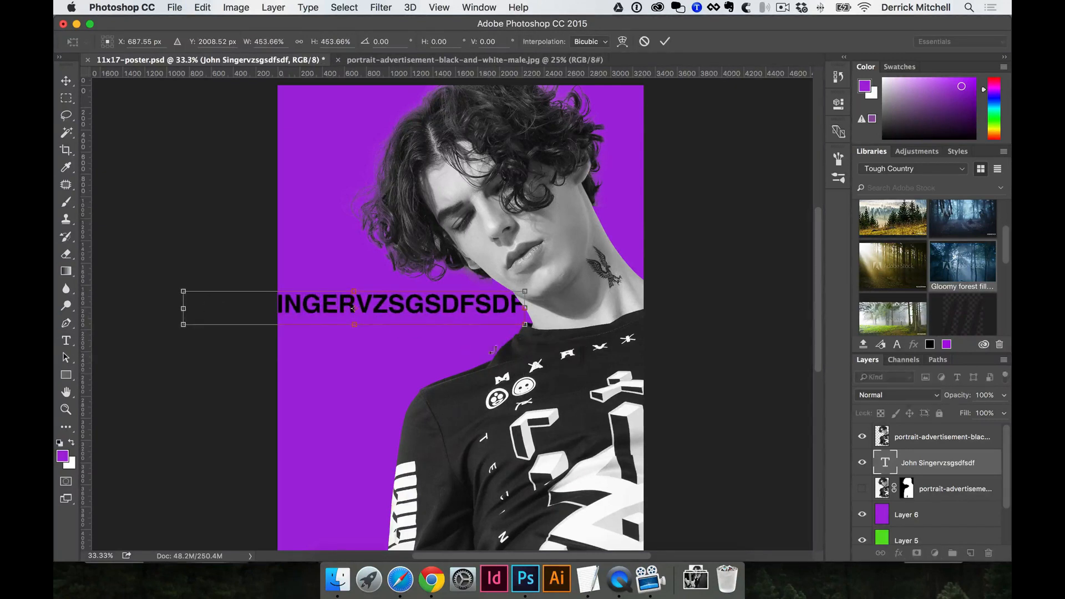
left_click_drag(434, 305, 482, 311)
key("Escape")
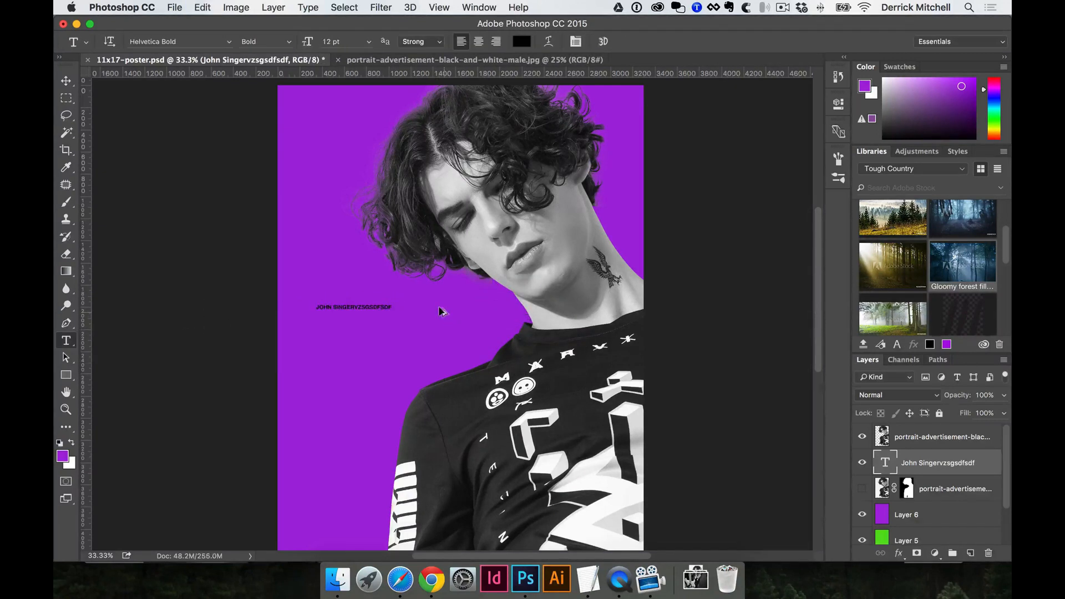
left_click(362, 306)
key("super+a")
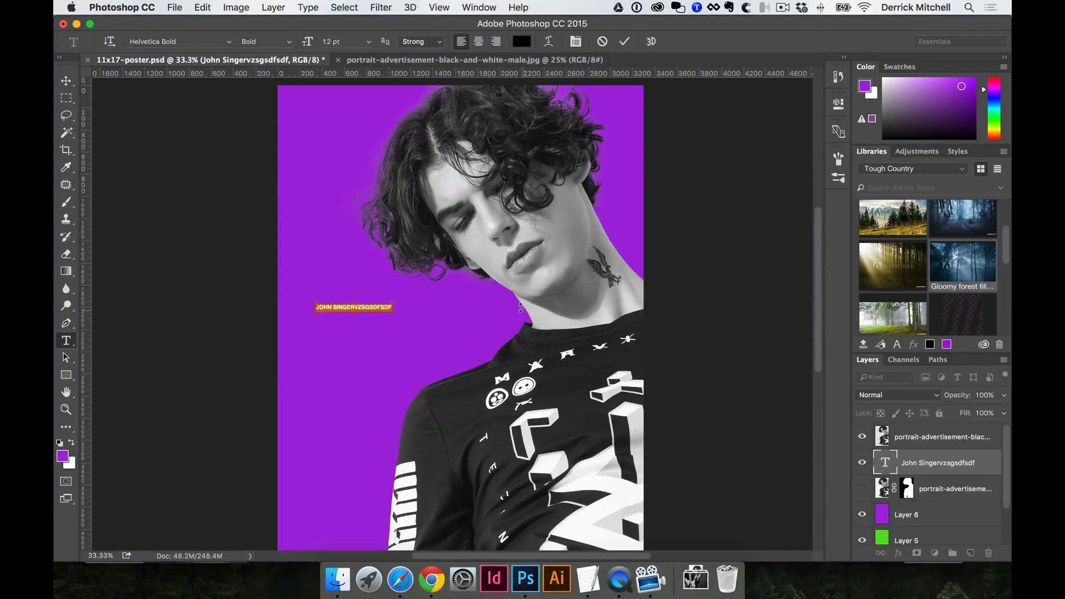
key("Right")
key("BackSpace")
key("BackSpace")
key("BackSpace")
key("BackSpace")
key("BackSpace")
key("BackSpace")
key("BackSpace")
key("BackSpace")
key("BackSpace")
key("BackSpace")
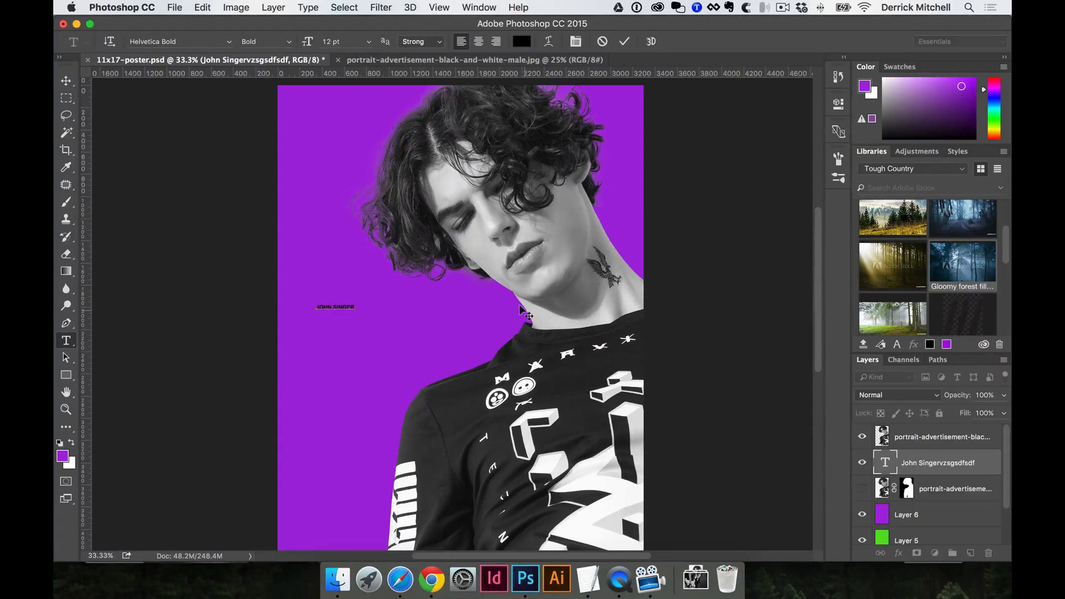
left_click(625, 44)
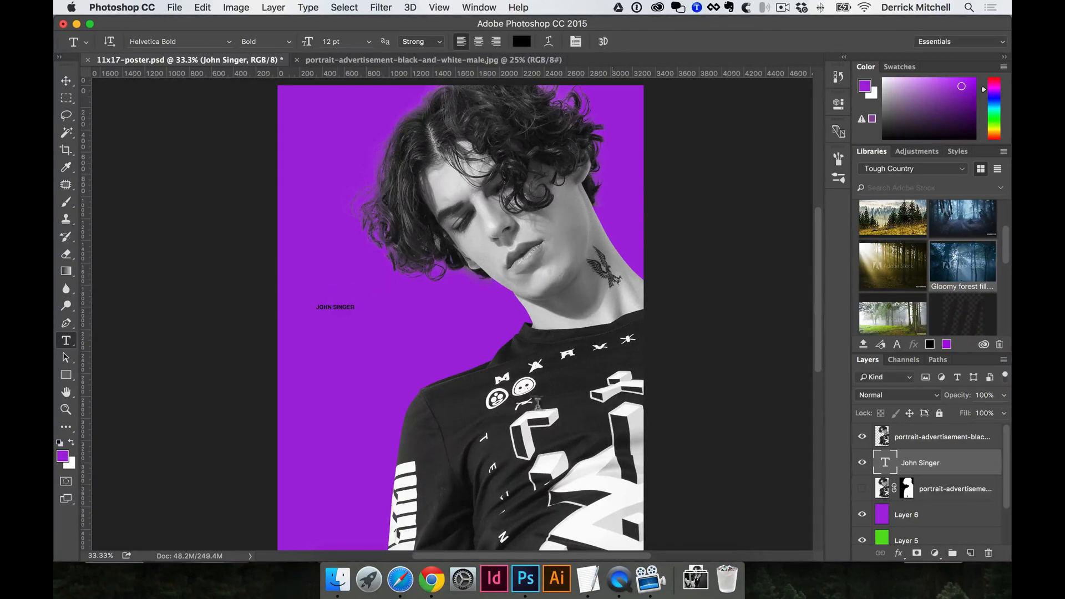
Reset the foreground and background colours to black and white.
key("v")
key("s")
key("d")
key("v")
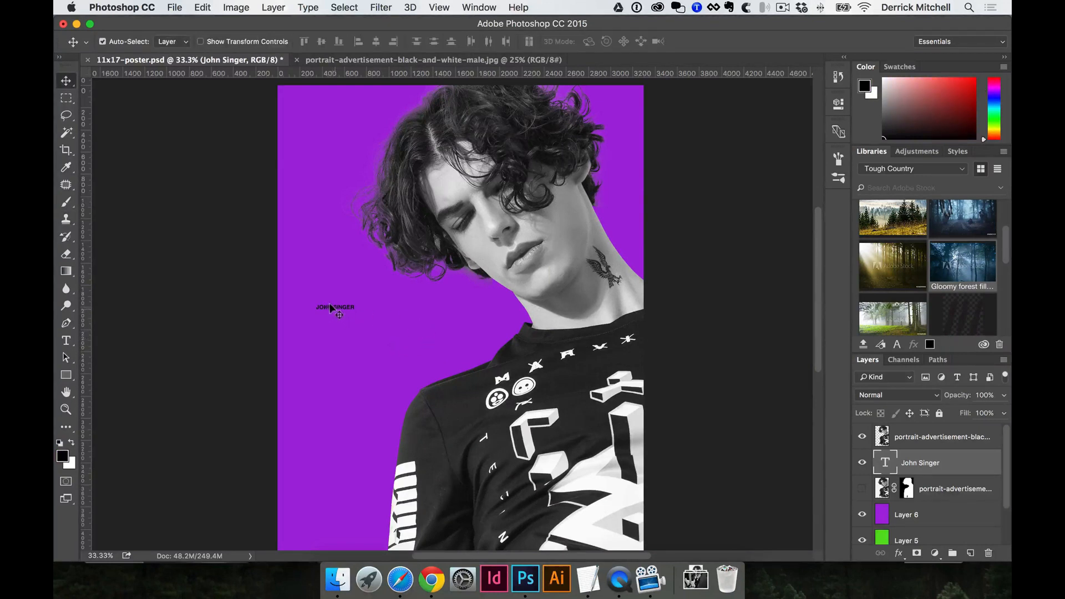
left_click_drag(330, 309, 358, 318)
key("super")
key("super+t")
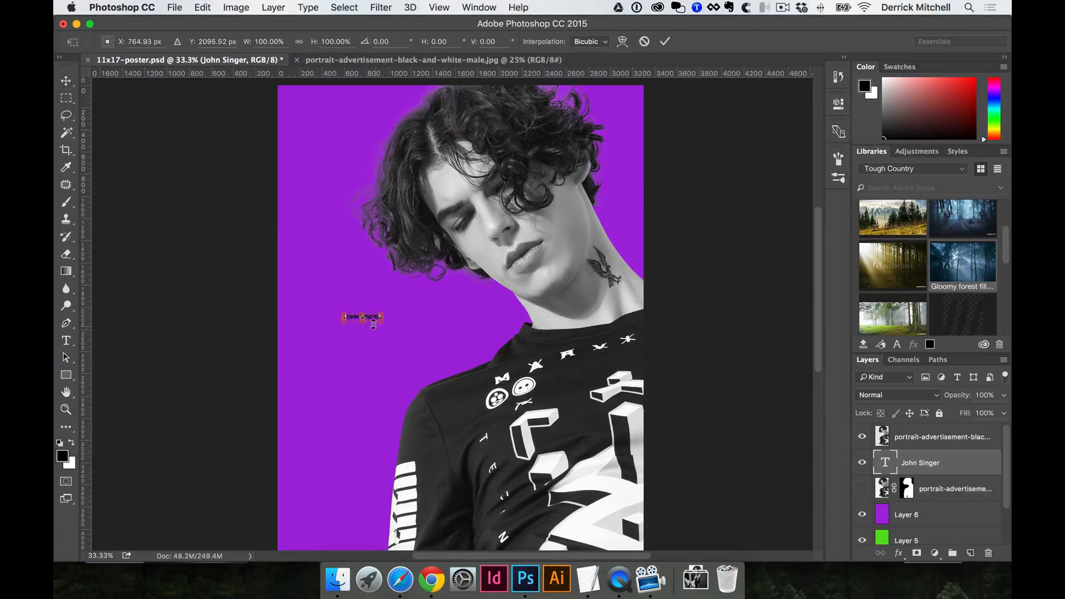
left_click_drag(383, 321, 427, 346)
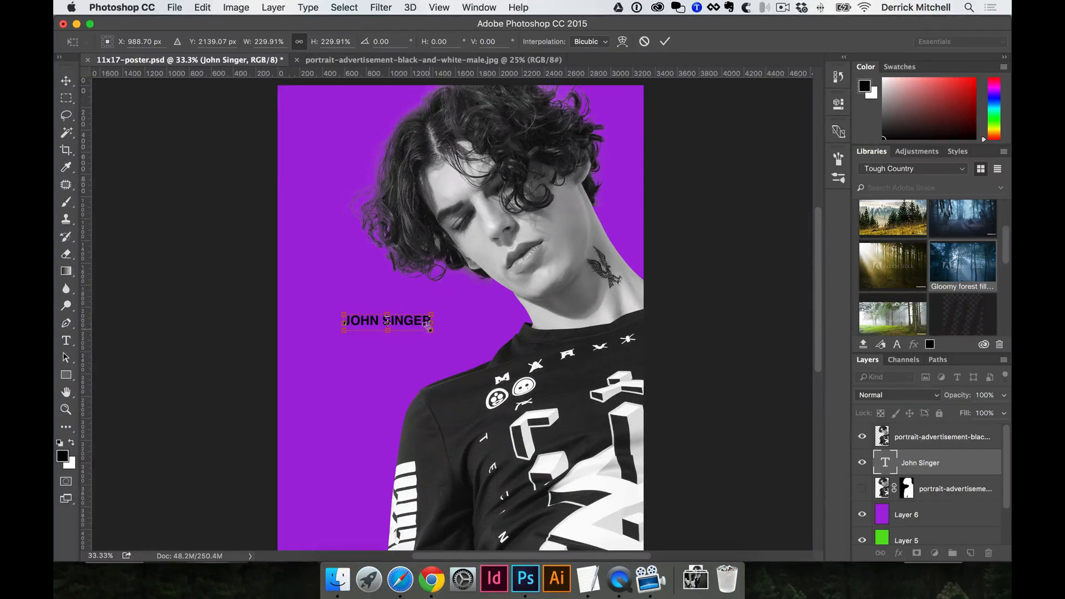
mouse_move(432, 331)
left_mouse_down()
mouse_move(513, 343)
mouse_move(493, 301)
mouse_move(464, 333)
mouse_move(513, 362)
mouse_move(494, 337)
mouse_move(430, 327)
mouse_move(465, 356)
mouse_move(439, 334)
left_mouse_up()
scroll(435, 333, "down", 1)
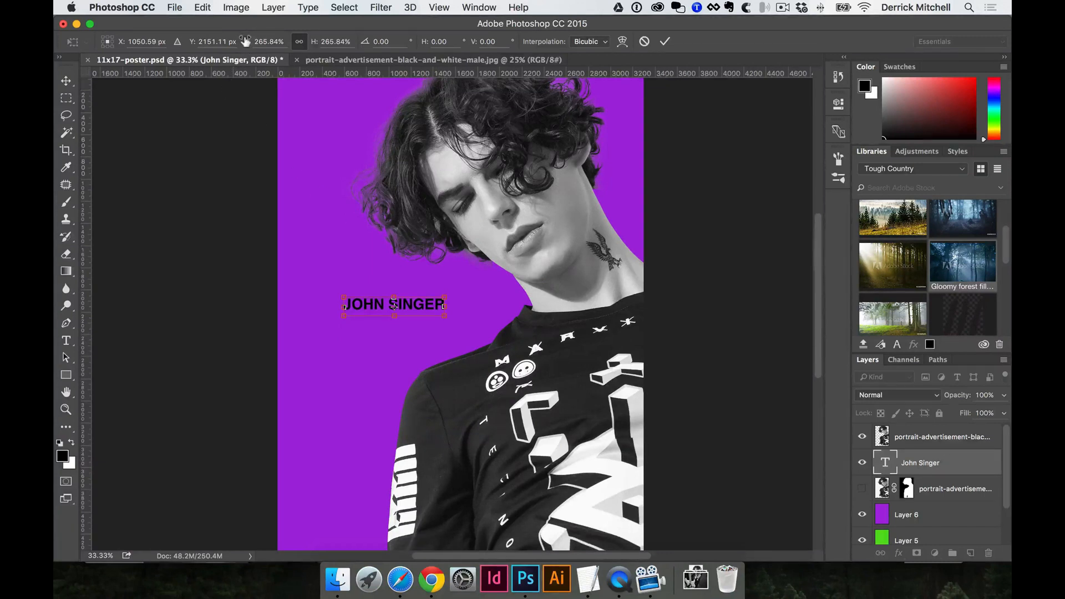
mouse_move(244, 42)
left_mouse_down()
mouse_move(265, 42)
mouse_move(234, 41)
mouse_move(255, 41)
left_mouse_up()
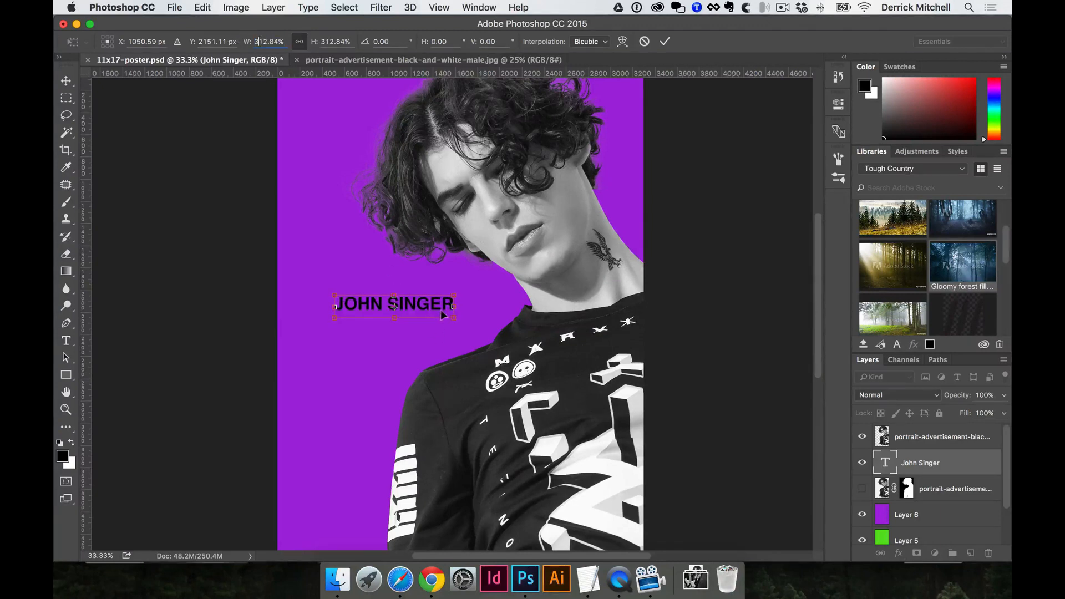
left_click_drag(453, 318, 538, 374)
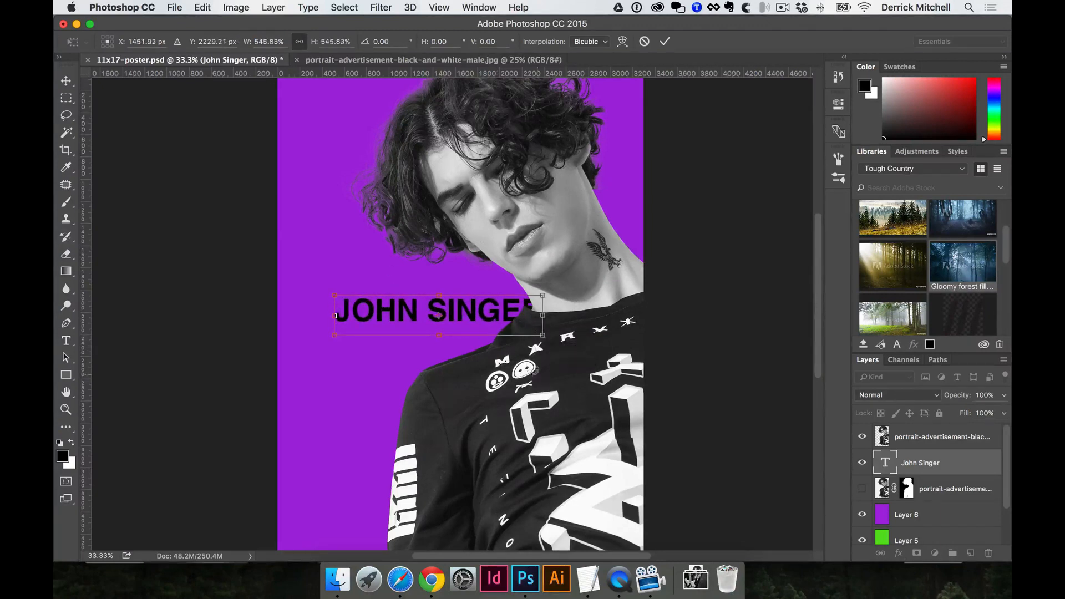
key("Return")
Check the title's font, then move it fully onto the purple area left of the face.
key("t")
triple_click(398, 294)
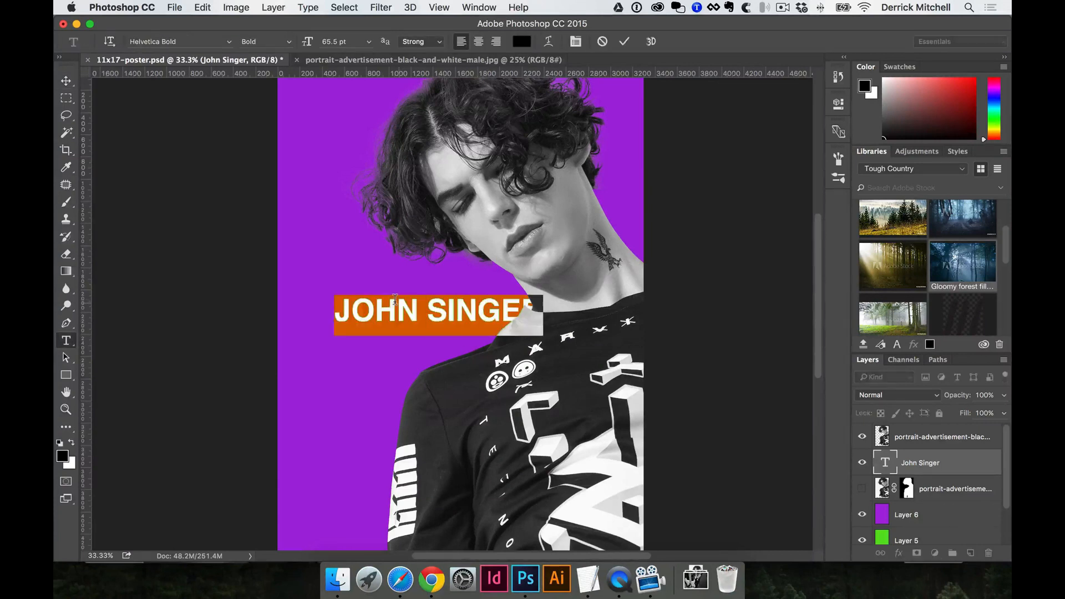
left_click(186, 40)
left_click(404, 316)
key("super+Return")
key("v")
left_click_drag(403, 313, 361, 291)
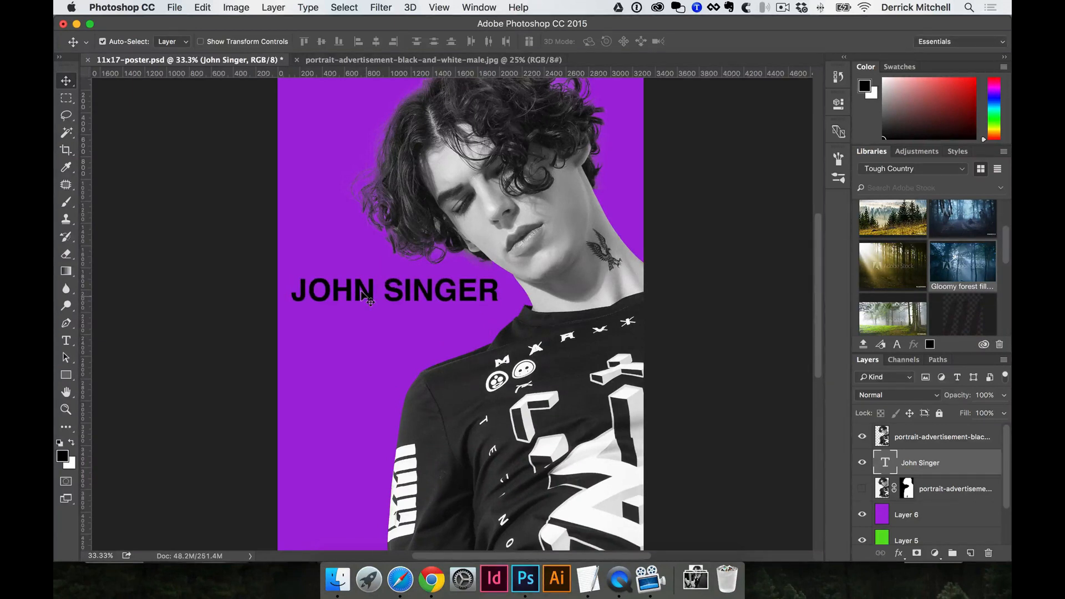
left_click(400, 579)
left_click(422, 589)
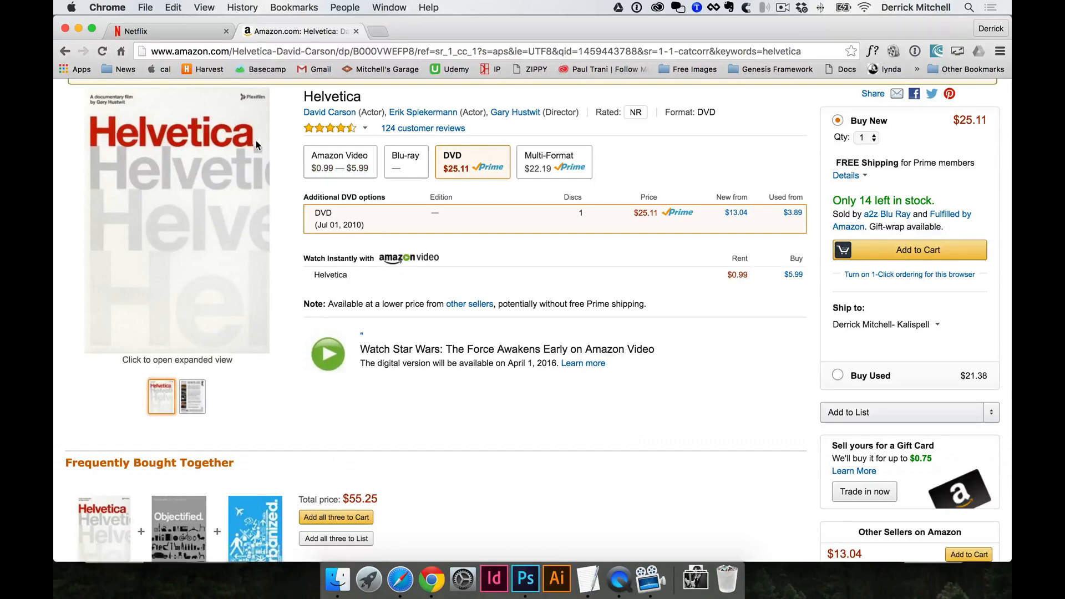
left_click(178, 32)
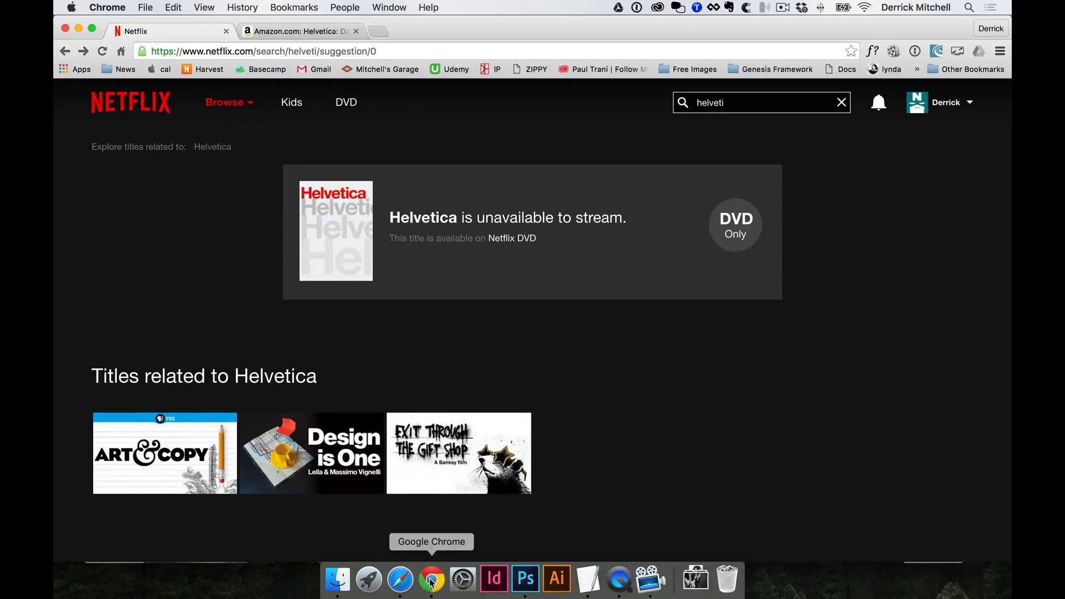
left_click(511, 582)
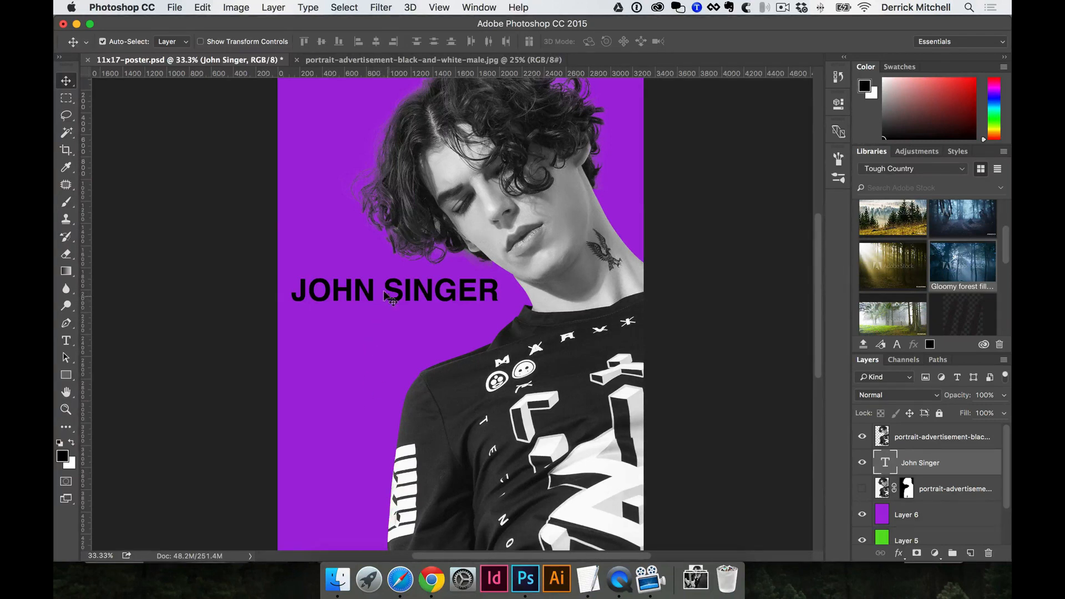
key("t")
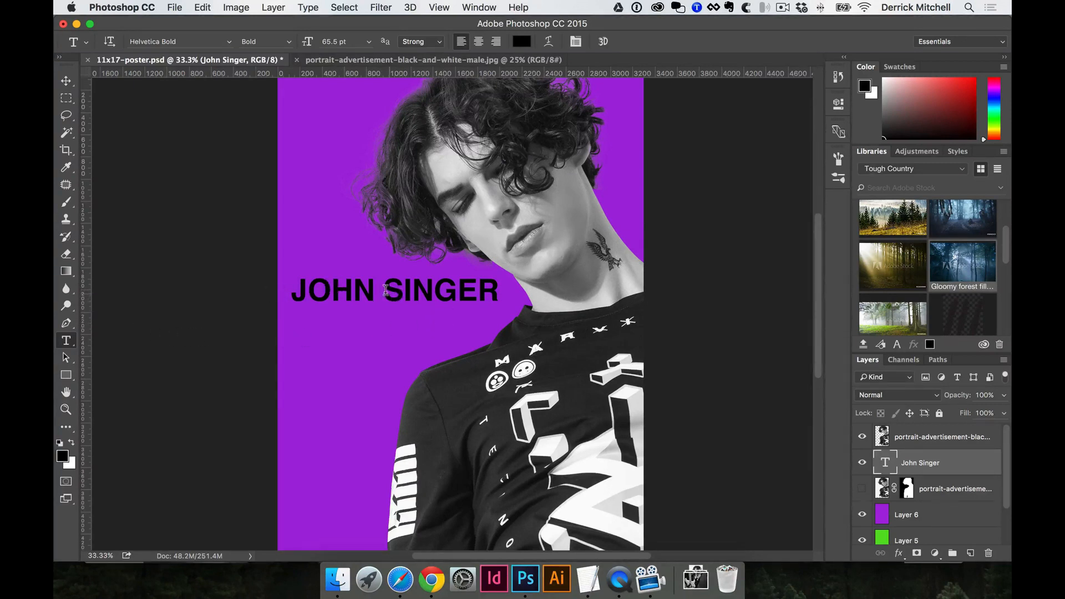
left_click_drag(383, 290, 372, 289)
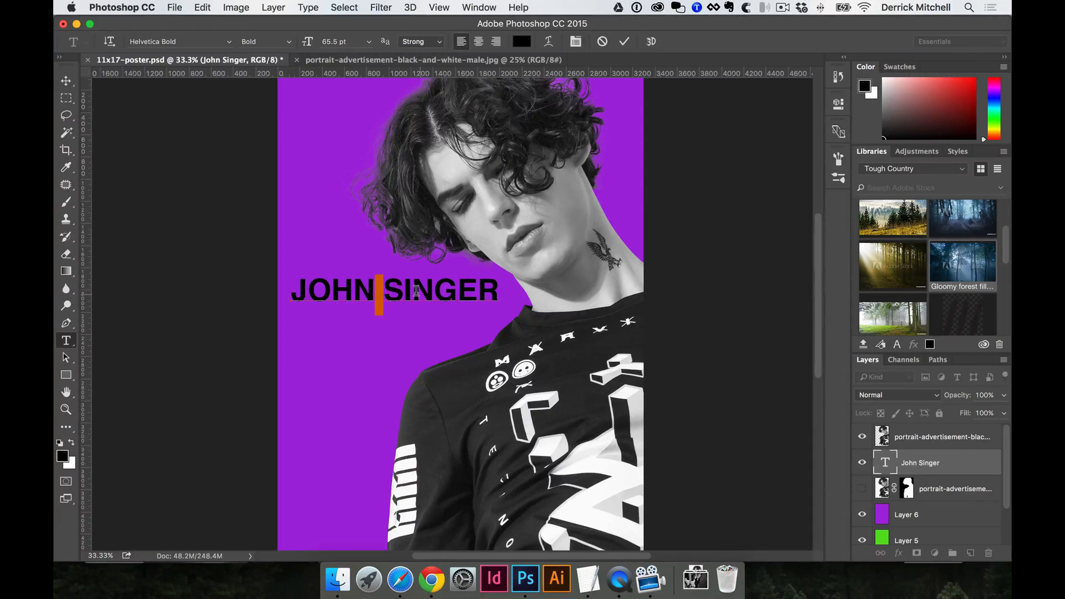
key("Return")
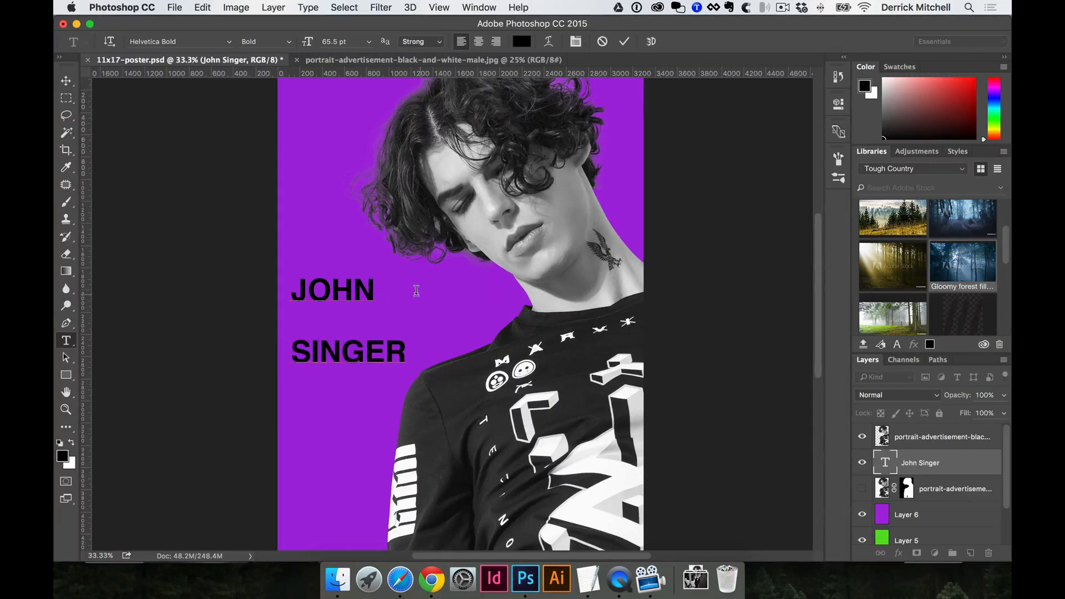
key("super+a")
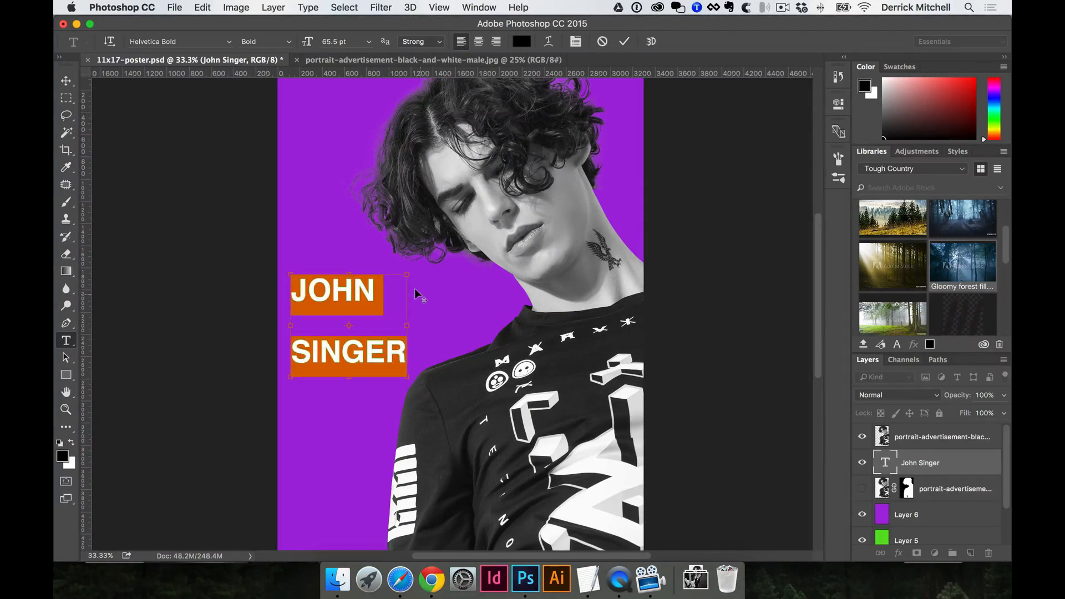
key("alt+super+Up")
key("alt+super+Up")
key("alt+super+Up")
key("alt+super+Up")
key("alt+super+Up")
key("alt+super+Up")
key("alt+super+Down")
key("alt+super+Down")
key("alt+super+Down")
key("alt+super+Down")
key("alt+super+Down")
key("alt+super+Down")
key("alt+super+Down")
key("alt+super+Down")
key("alt+super+Down")
key("alt+super+Up")
key("alt+super+Up")
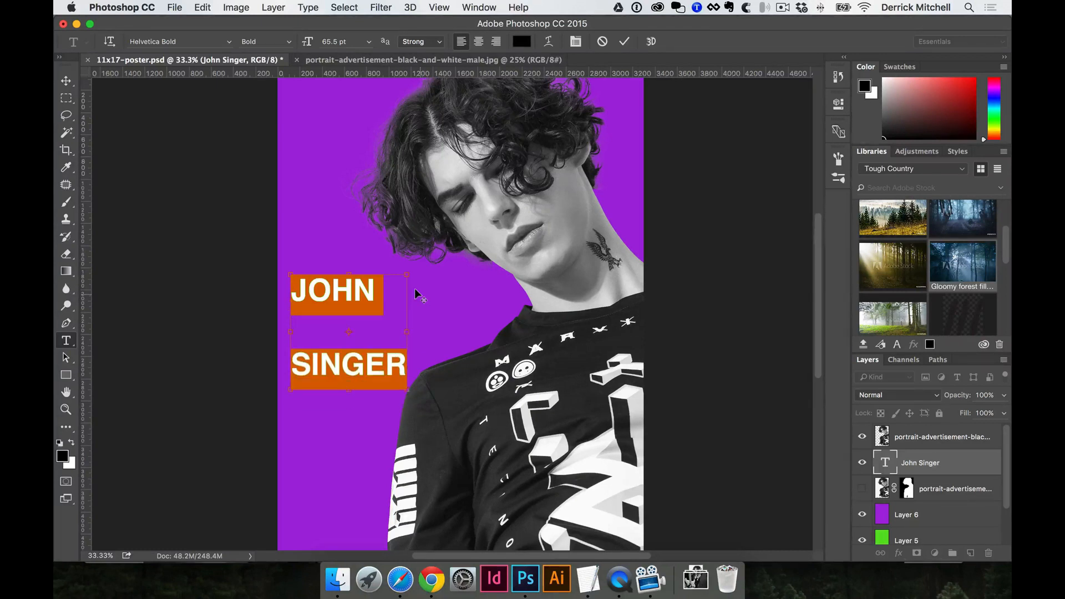
left_click(414, 288)
key("alt+super+Up")
key("alt+super+Up")
key("alt+super+Down")
key("alt+super+Down")
key("alt+super+Down")
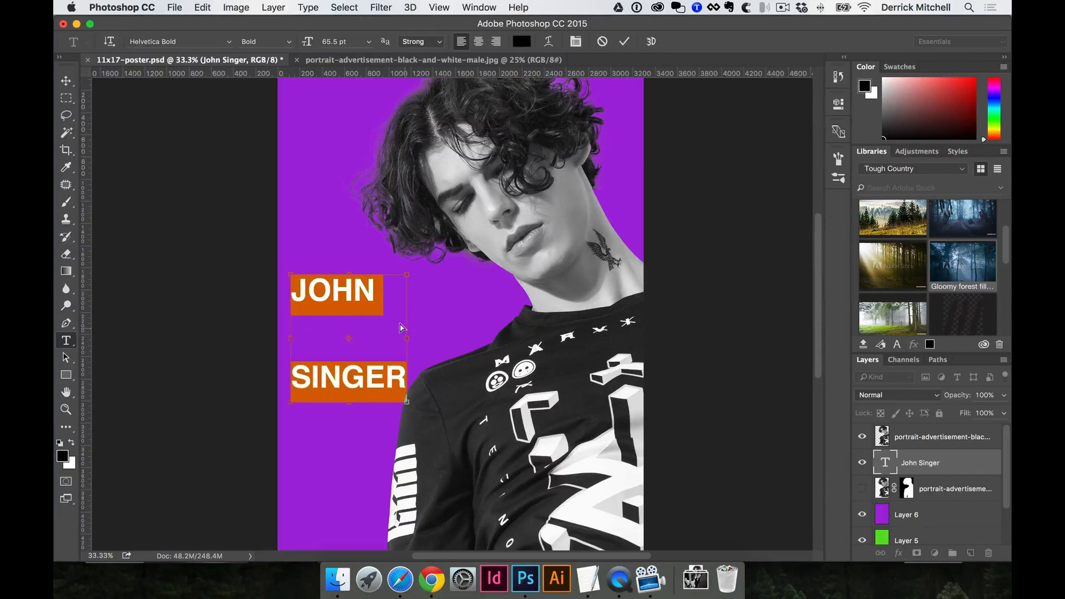
key("alt+super+Up")
key("alt+super+Up")
key("alt+super+Up")
key("alt+super+Up")
key("alt+super+Down")
key("alt+super+Down")
key("alt+super+Down")
key("alt+super+Up")
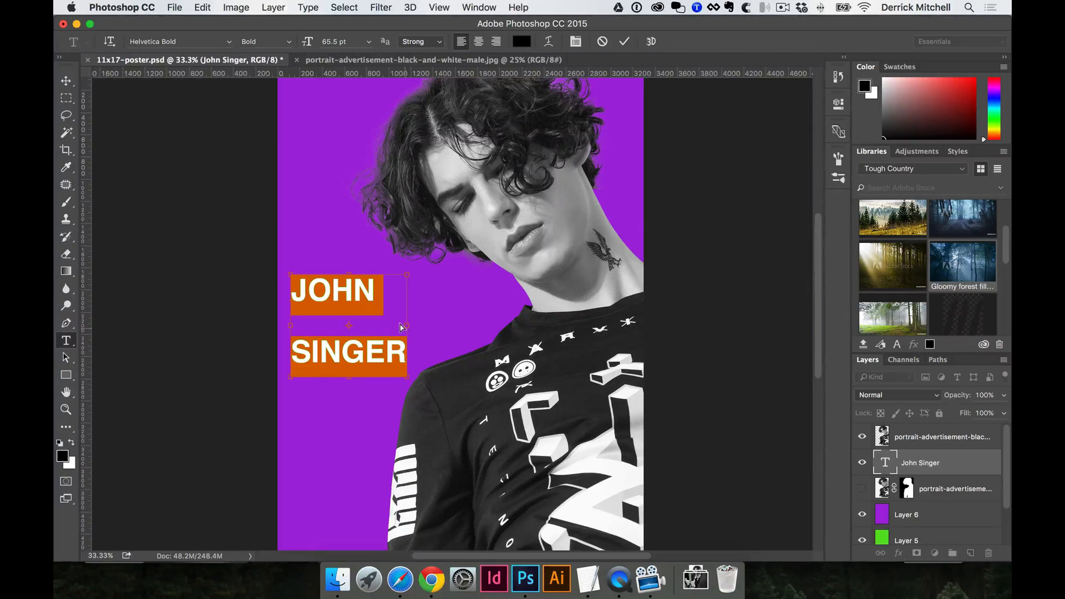
key("alt+super+Up")
key("alt+super+Up")
key("alt+super+Up")
key("alt+super+Up")
key("alt+super+Down")
key("alt+super+Down")
key("alt+super+Down")
key("alt+super+Down")
key("alt+super+Down")
key("alt+super+Down")
key("alt+super+Down")
key("alt+super+Down")
key("alt+super+Up")
key("alt+super+Up")
key("alt+super+Up")
key("alt+super+Up")
key("alt+super+Down")
key("alt+super+Down")
key("alt+super+Down")
key("alt+super+Down")
key("alt+super+Up")
key("alt+super+Up")
key("alt+super+Up")
key("alt+super+Up")
key("alt+super+Up")
key("alt+super+Up")
key("alt+super+Up")
key("alt+super+Up")
key("alt+super+Up")
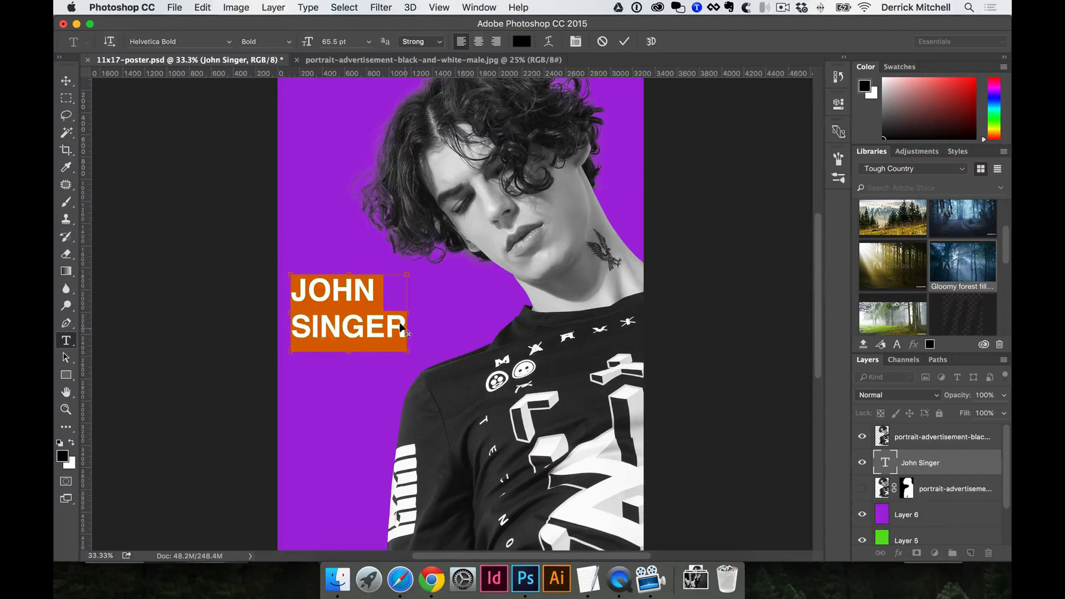
key("super+Return")
Show the Character panel and scrub the title's leading value.
left_click(480, 7)
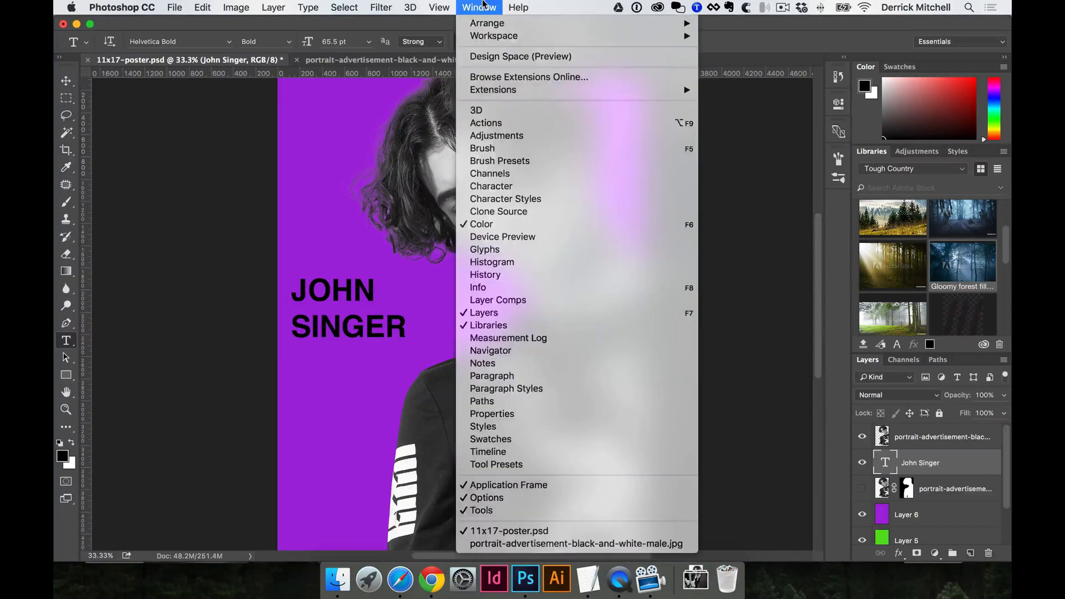
left_click(498, 188)
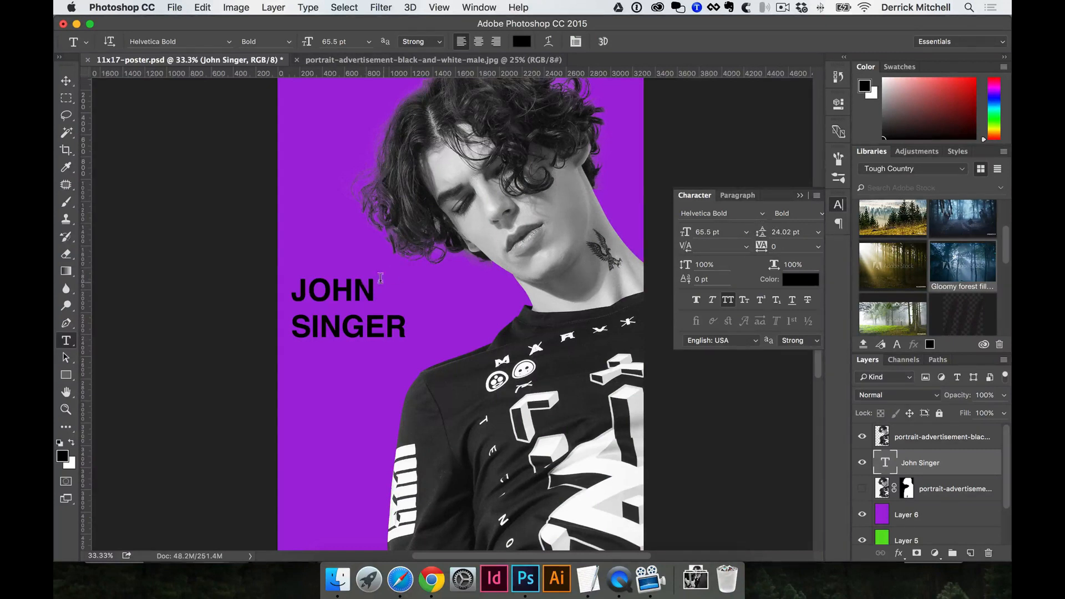
left_click_drag(762, 231, 349, 288)
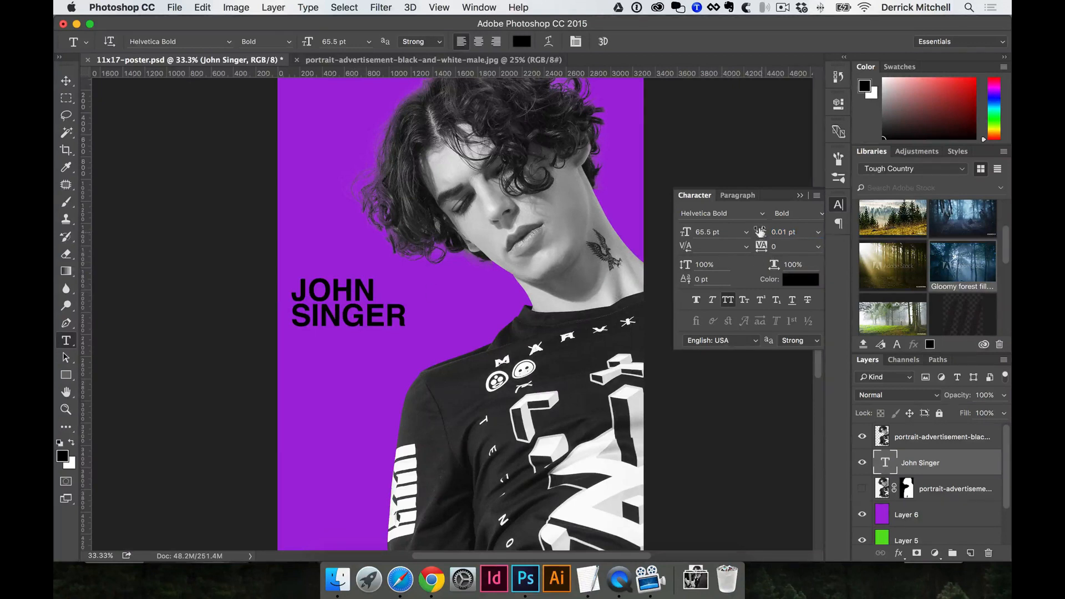
left_click_drag(759, 232, 762, 231)
left_click_drag(762, 230, 764, 230)
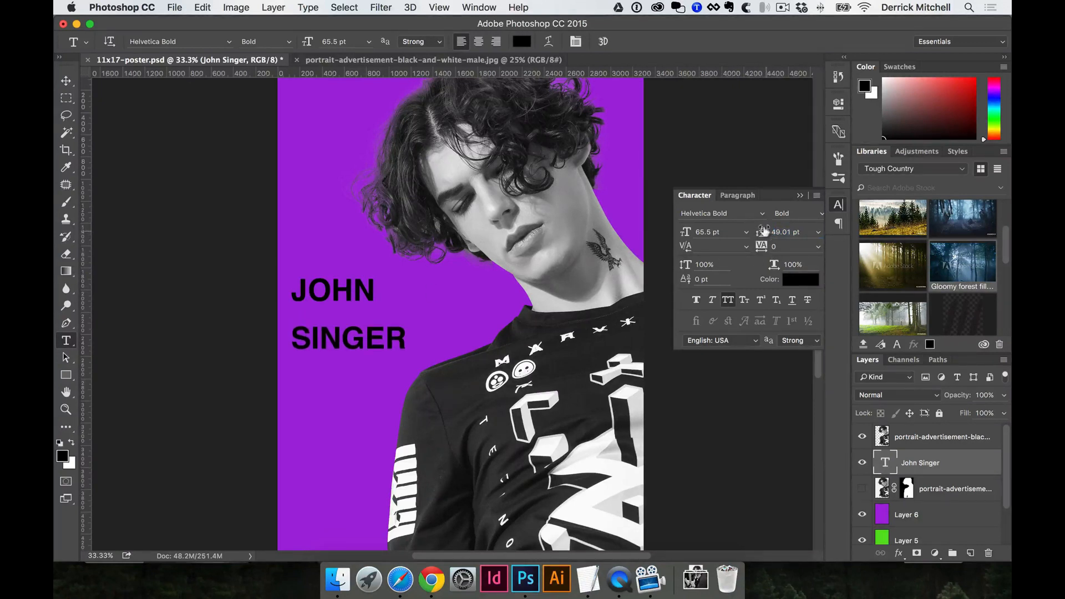
Select both title lines and set the leading to about 21.72 pt.
double_click(320, 287)
key("super+a")
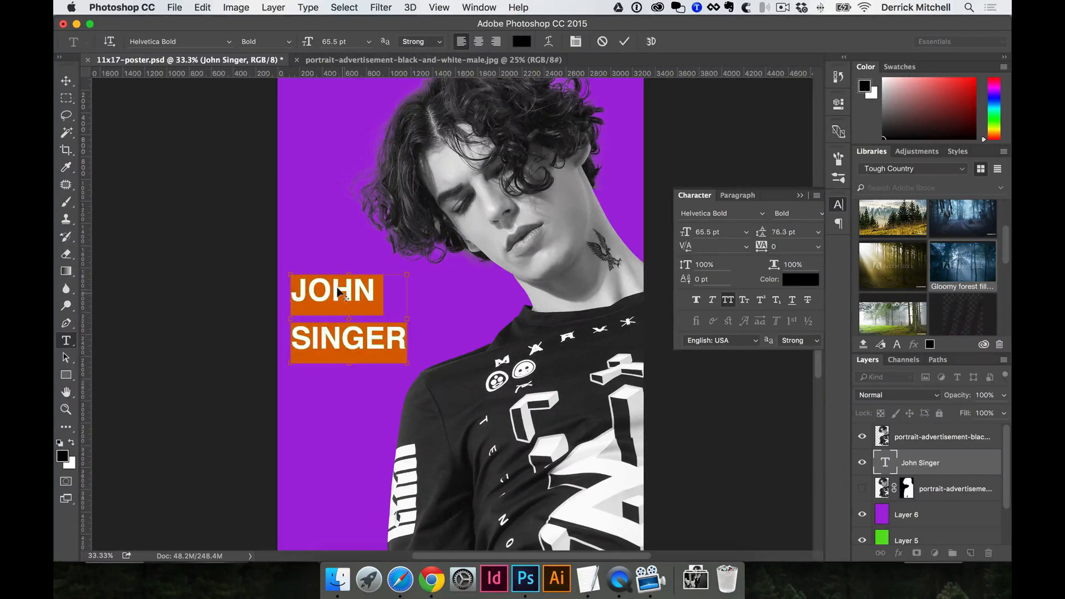
key("alt+super+Down")
key("alt+super+Down")
key("alt+super+Down")
key("alt+super+Up")
key("alt+super+Up")
key("alt+super+Up")
key("alt+super+Down")
key("alt+super+Down")
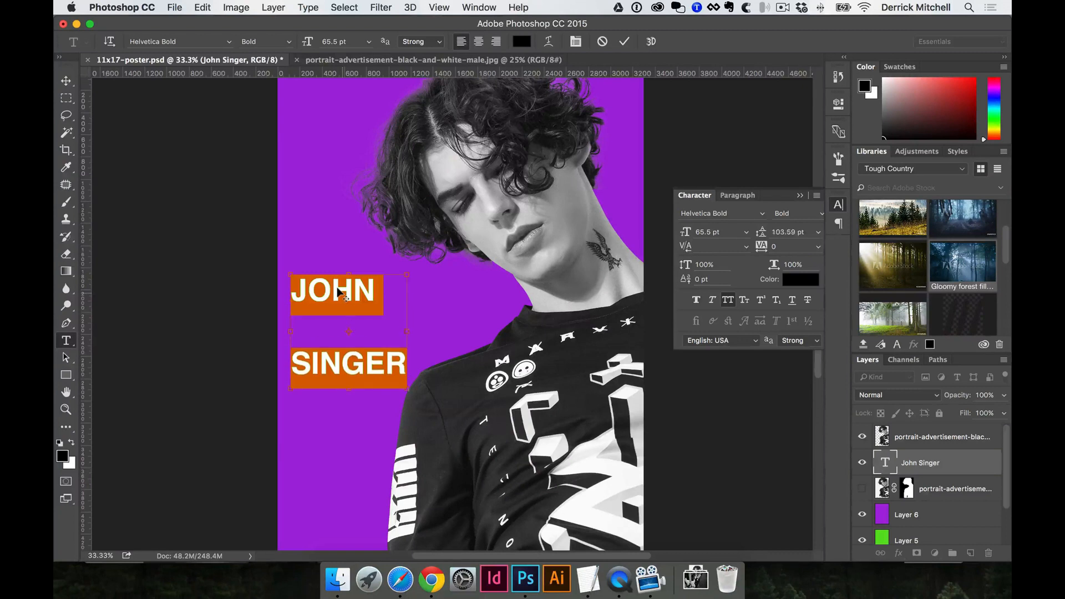
left_click_drag(786, 232, 784, 232)
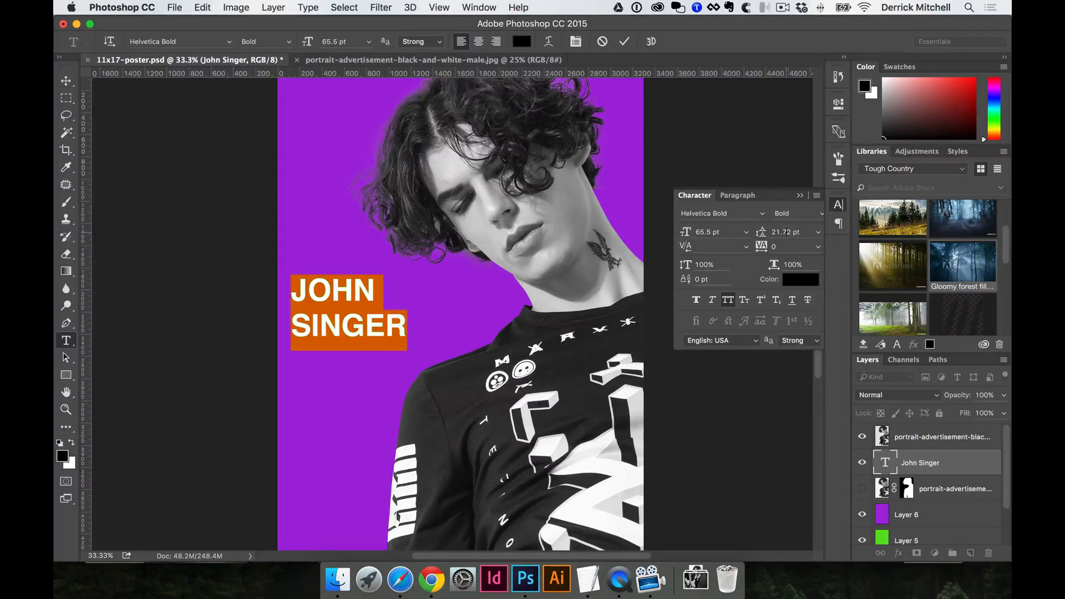
Toggle All Caps off and back on for the title, then commit the text.
left_click(730, 303)
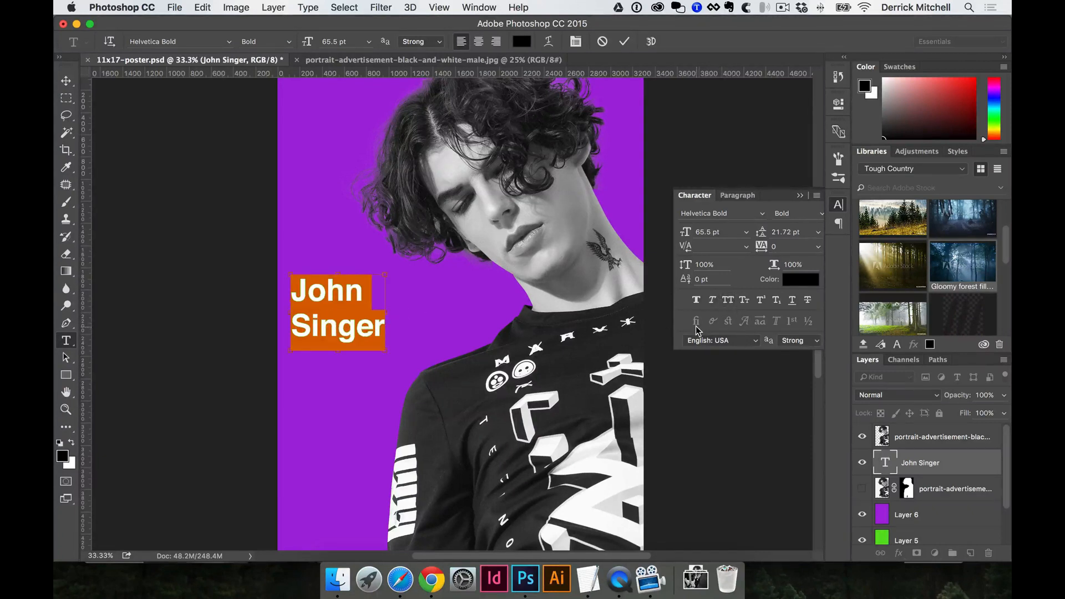
key("super+shift+k")
key("super+shift+k")
key("super+shift+k")
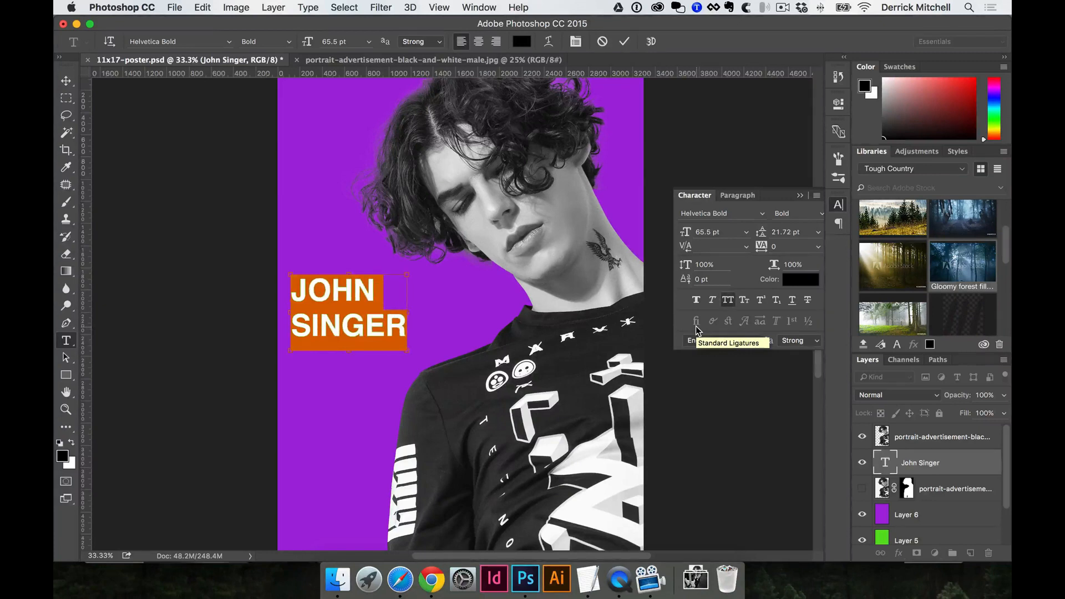
left_click(726, 302)
left_click(727, 302)
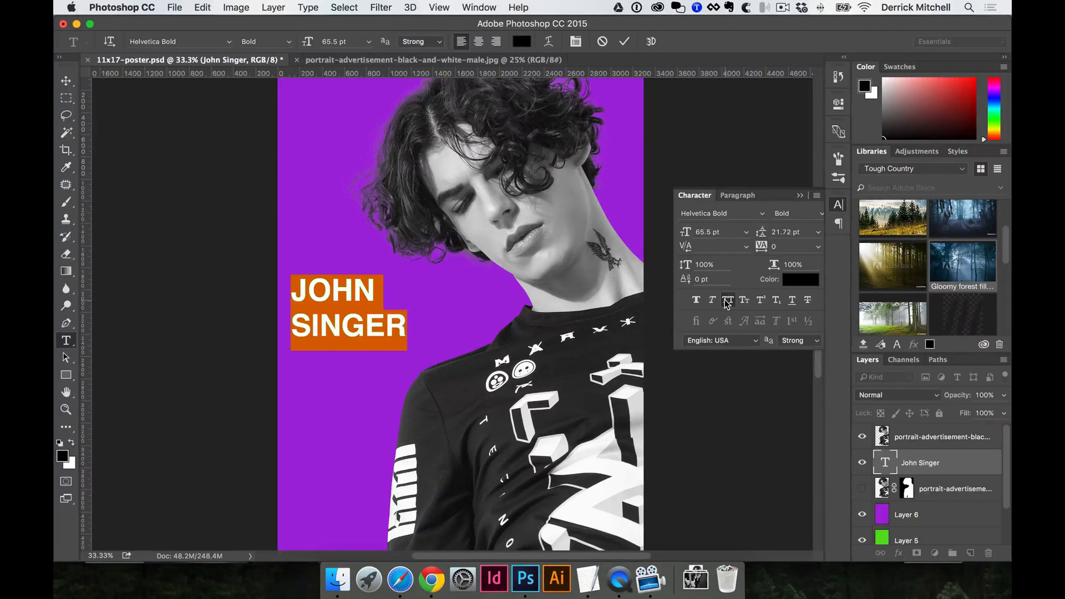
key("super+Return")
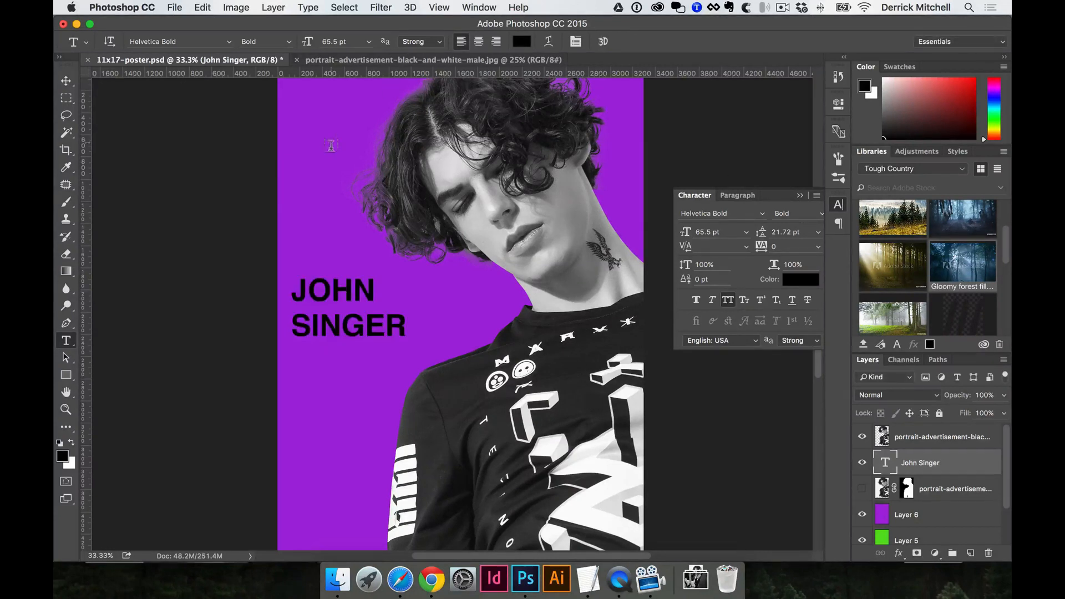
key("super+t")
left_click_drag(408, 340, 516, 416)
key("Return")
key("shift+Up")
key("shift+Up")
key("shift+Up")
key("shift+Up")
key("shift+Up")
key("shift+Up")
key("shift+Up")
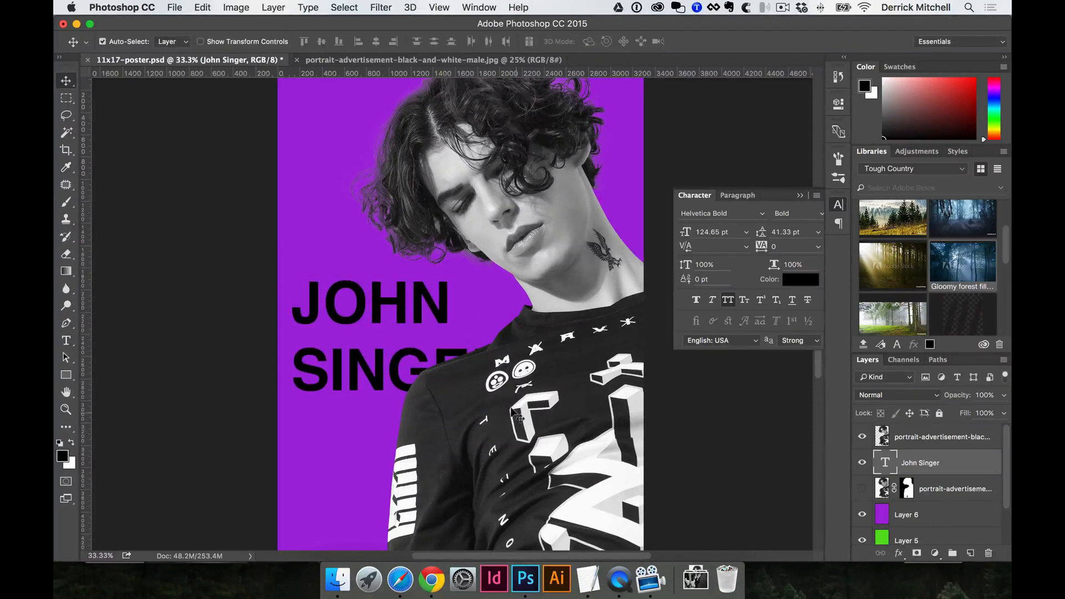
Select all the title text and step the leading down, then up to 14.33 pt.
key("t")
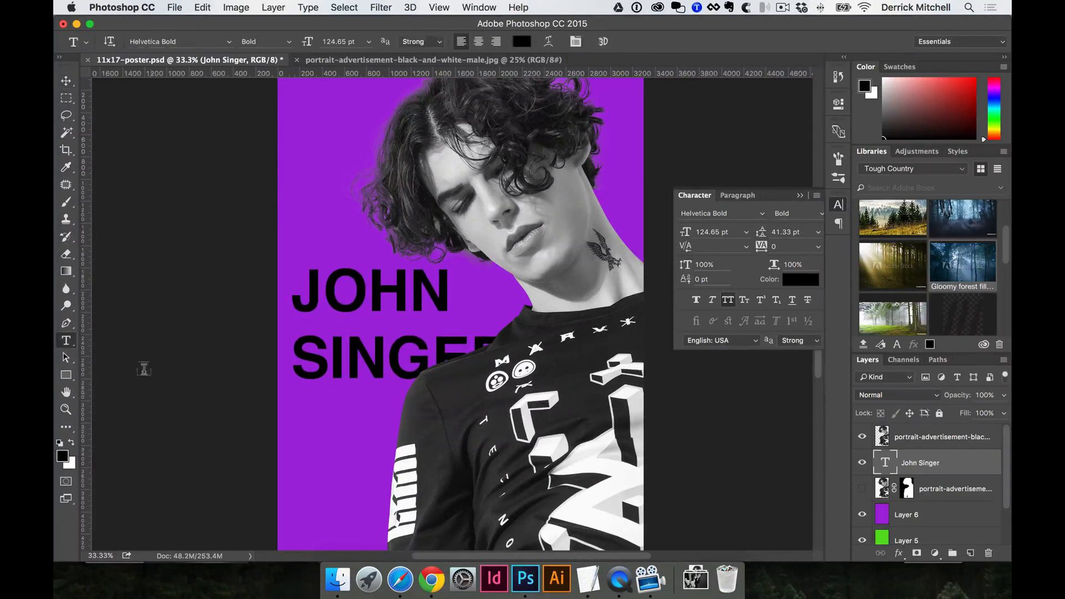
left_click(371, 349)
key("super+a")
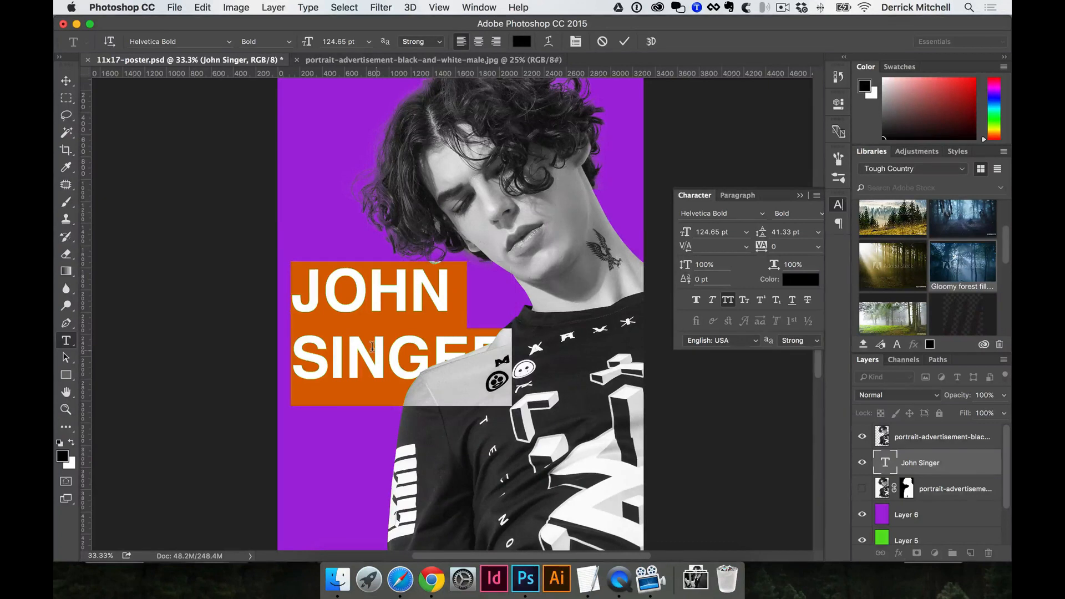
left_click(777, 229)
key("Down")
key("Down")
key("Down")
key("Down")
key("Down")
key("Down")
key("Down")
key("Down")
key("Down")
key("Down")
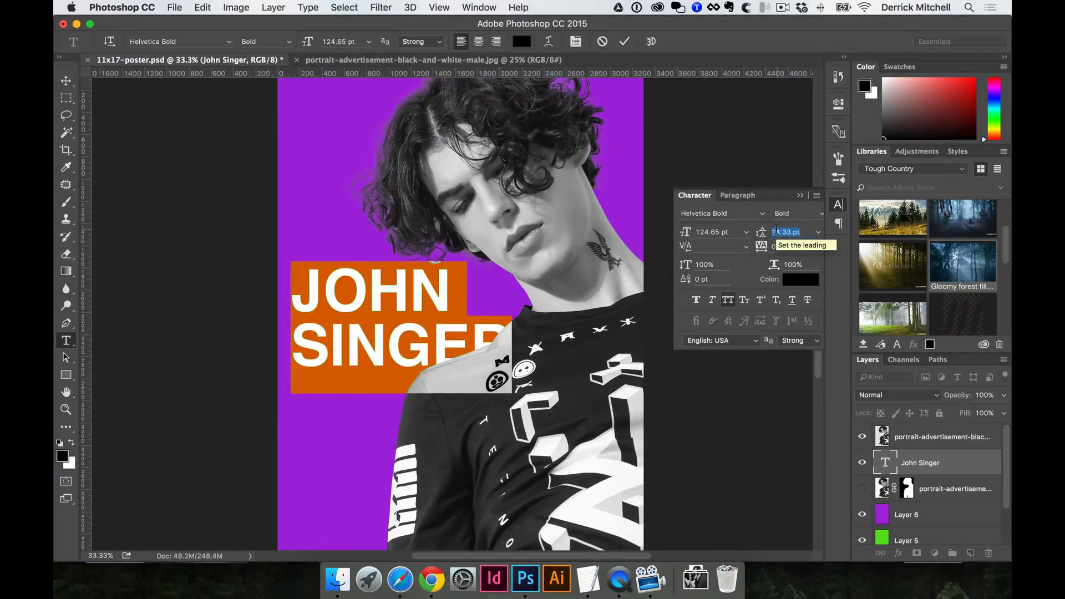
key("Up")
key("Up")
key("Up")
key("Up")
key("Up")
key("Up")
key("Up")
key("Up")
key("Up")
key("Up")
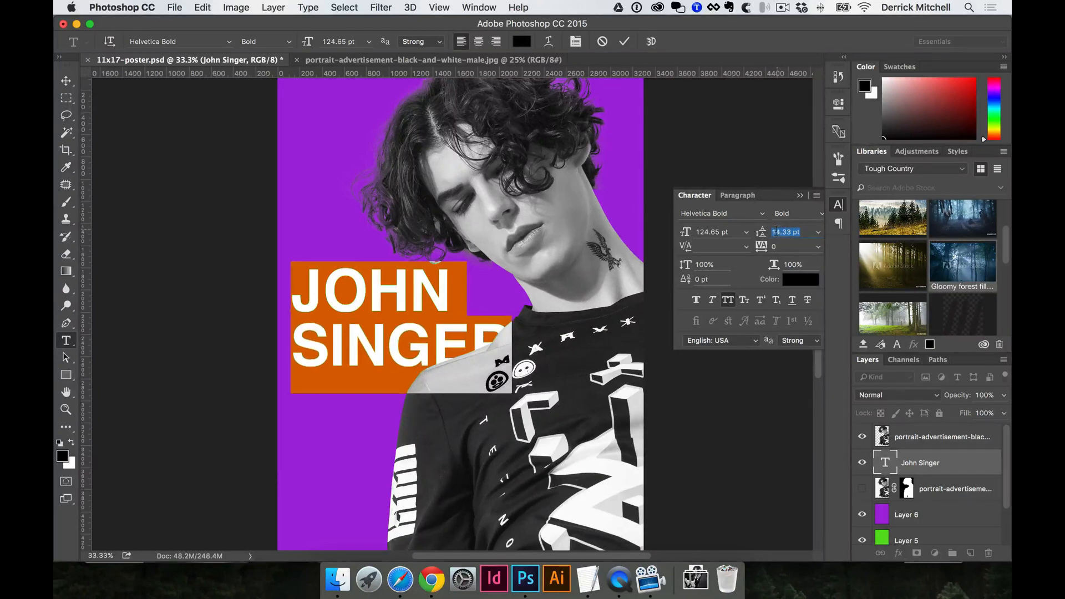
Try leading of 40, 20, 10 and 0.01 pt, settle on 0.02 pt, and commit.
left_click(779, 232)
double_click(788, 232)
type("40")
key("Return")
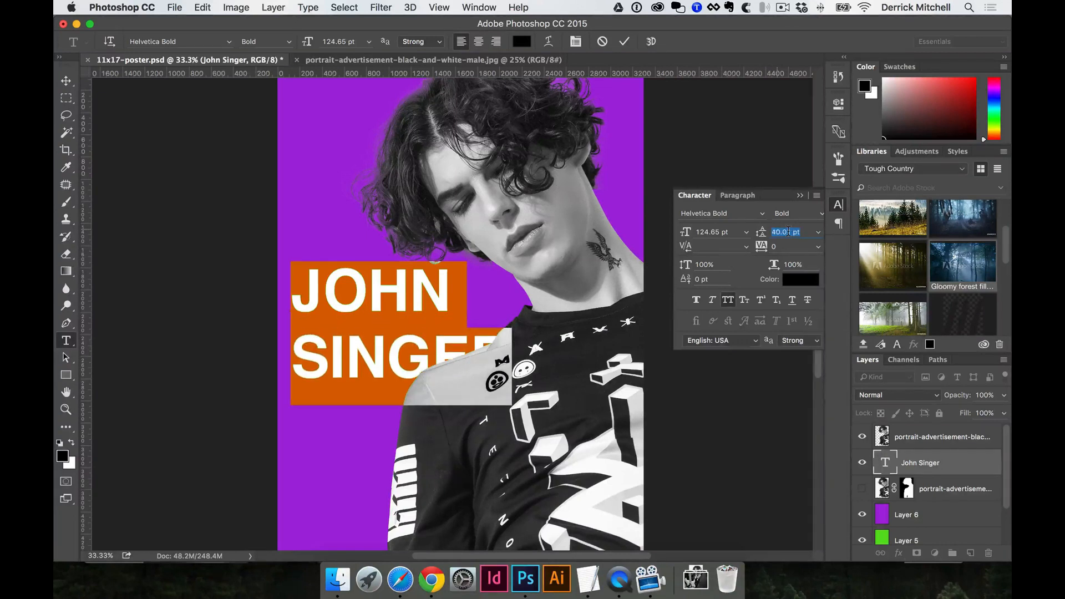
type("20")
key("Return")
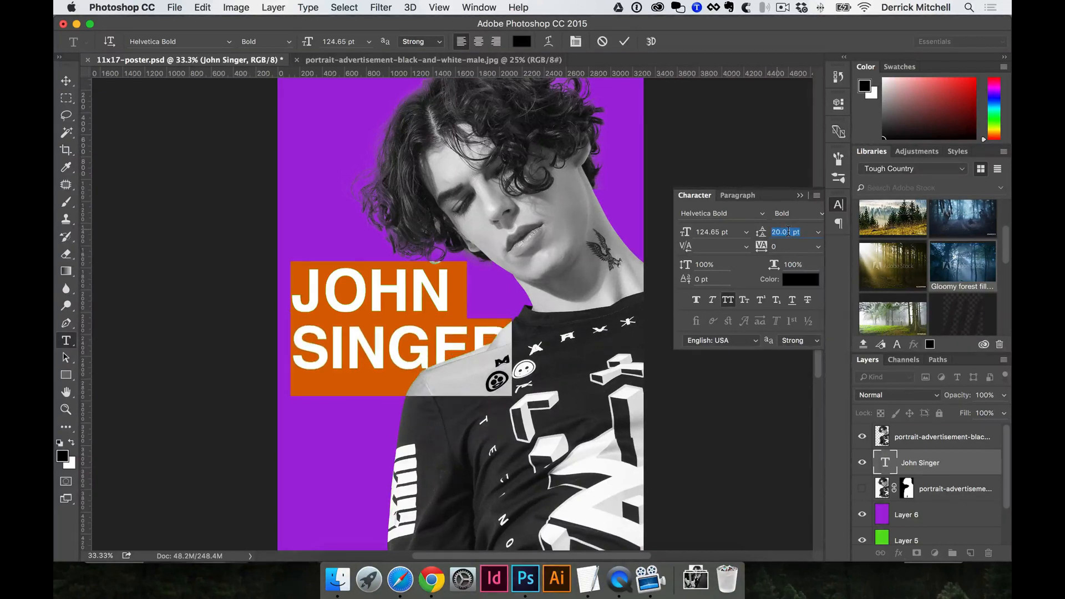
type("10")
key("Return")
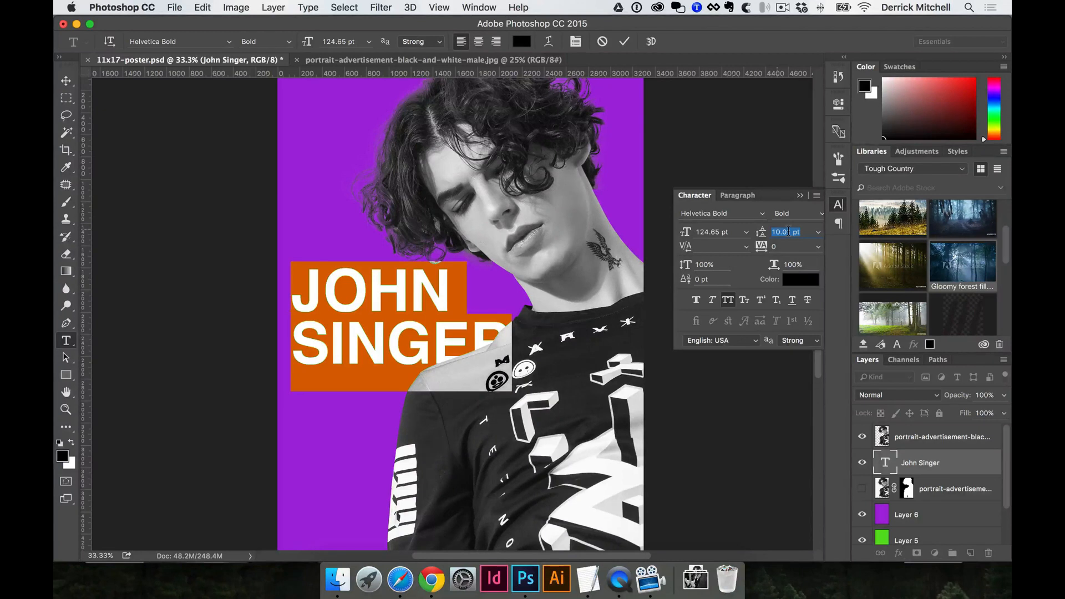
type("0.01")
key("Return")
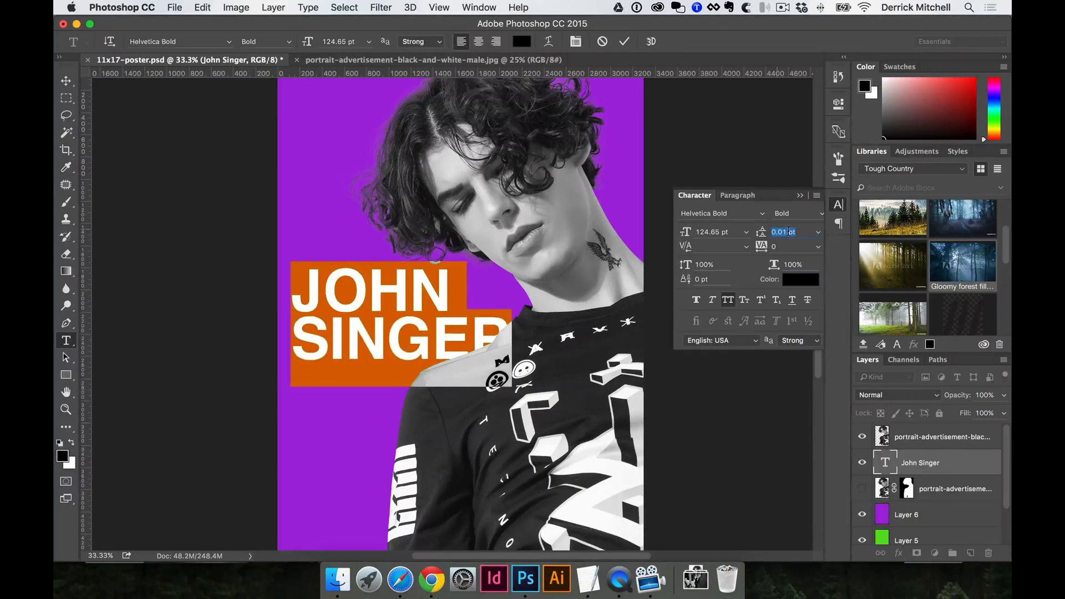
left_click(789, 231)
key("super+Return")
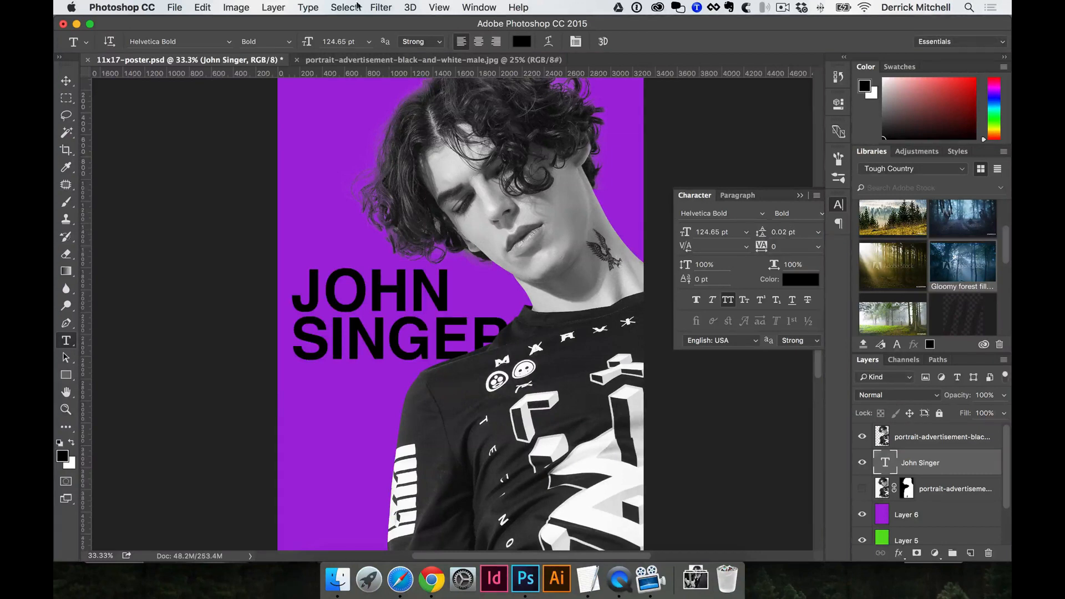
key("v")
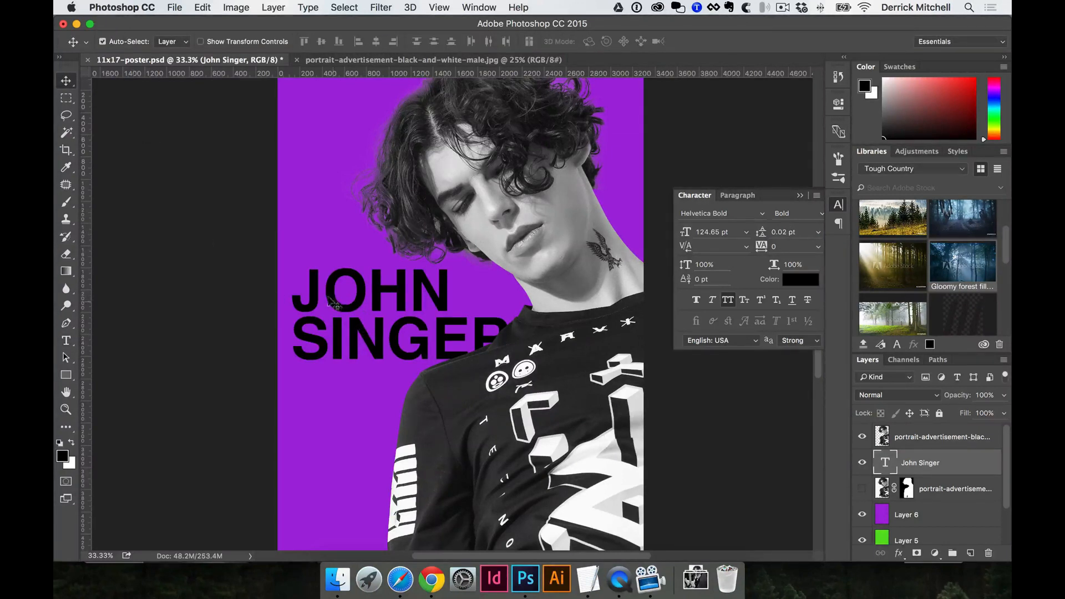
mouse_move(332, 300)
left_mouse_down()
mouse_move(338, 291)
mouse_move(326, 280)
left_mouse_up()
key("super")
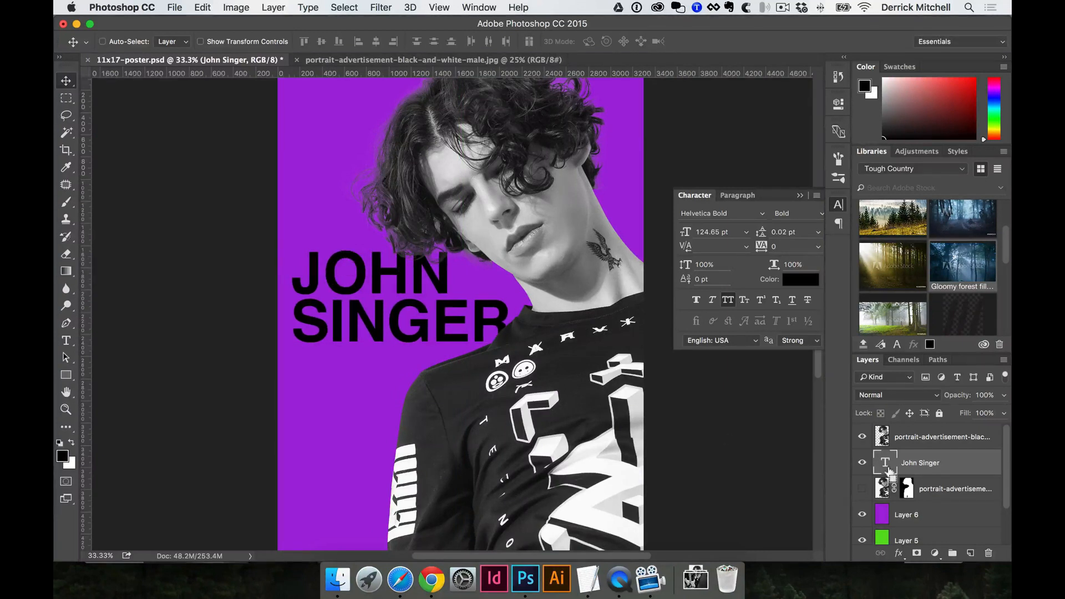
left_click_drag(889, 471, 886, 438)
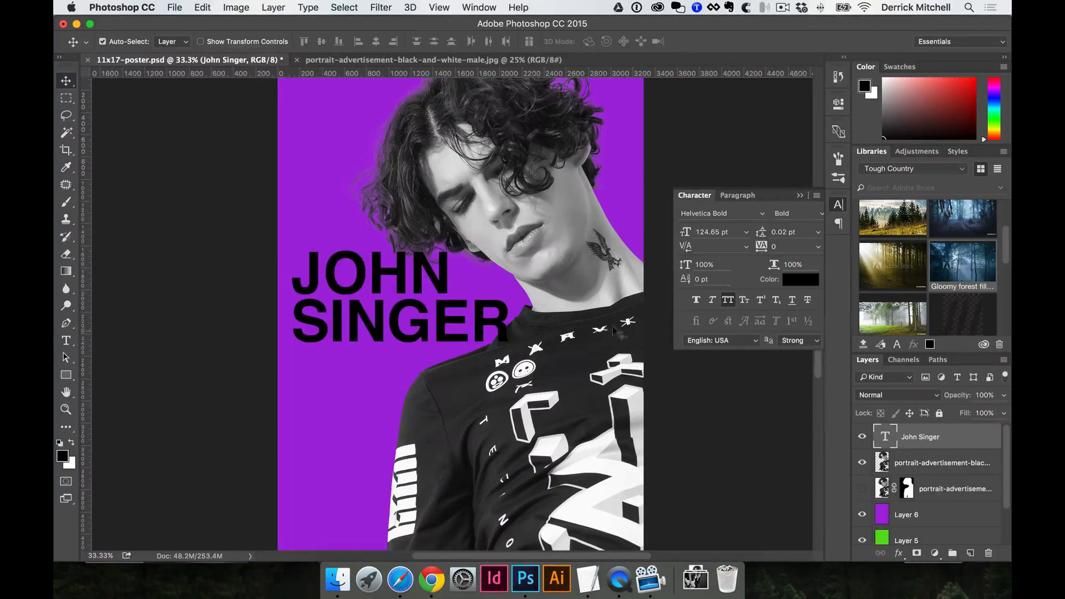
key("super+t")
left_click_drag(513, 367, 541, 384)
key("Return")
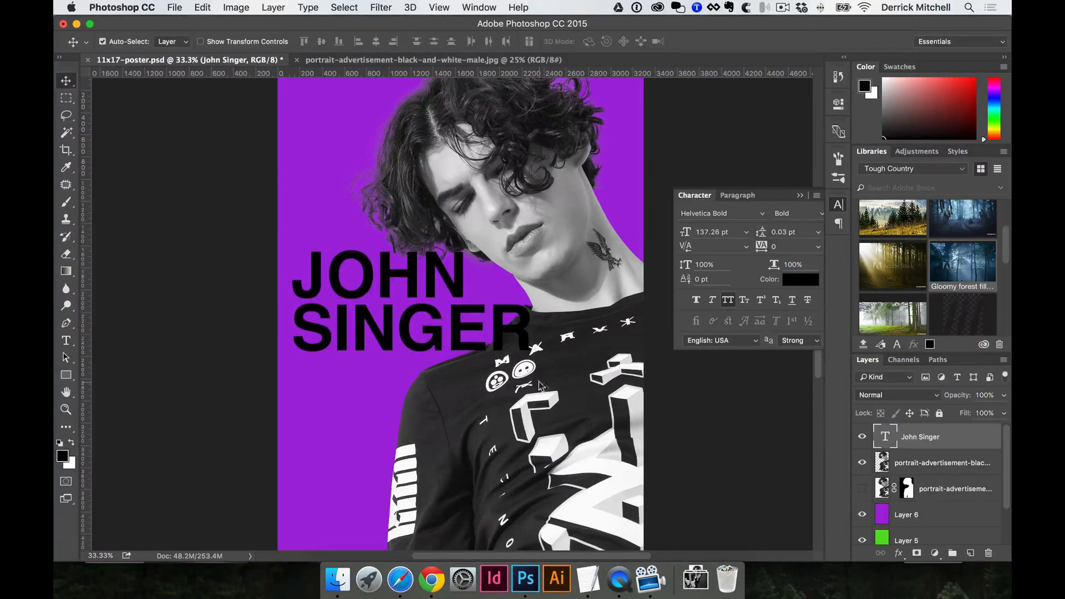
Arrange the portrait copy layer above the title so the shirt overlaps SINGER's last letter.
left_click(534, 196)
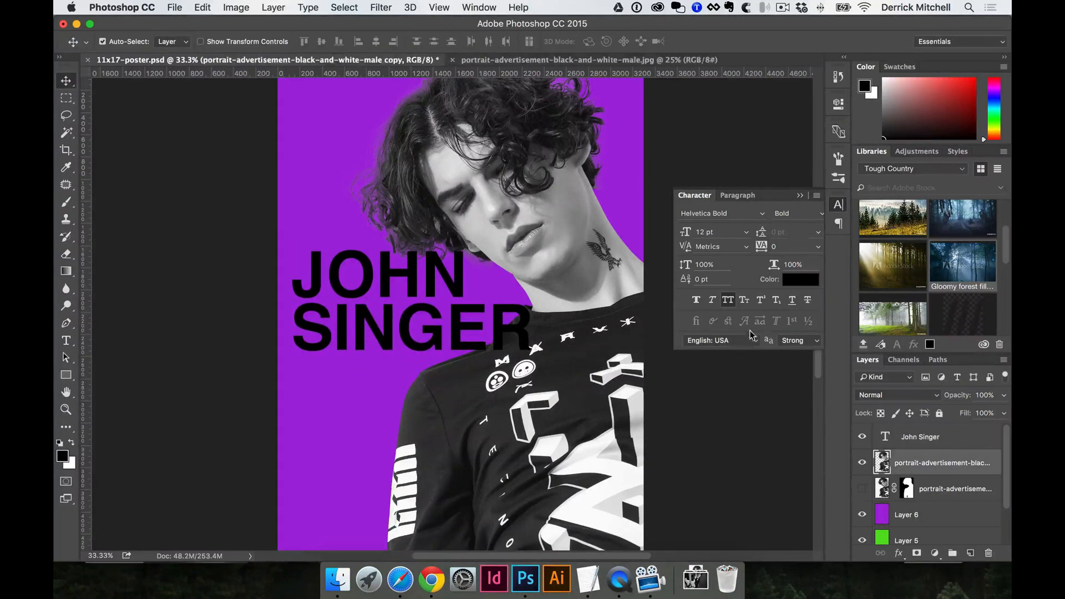
left_click_drag(937, 466, 940, 429)
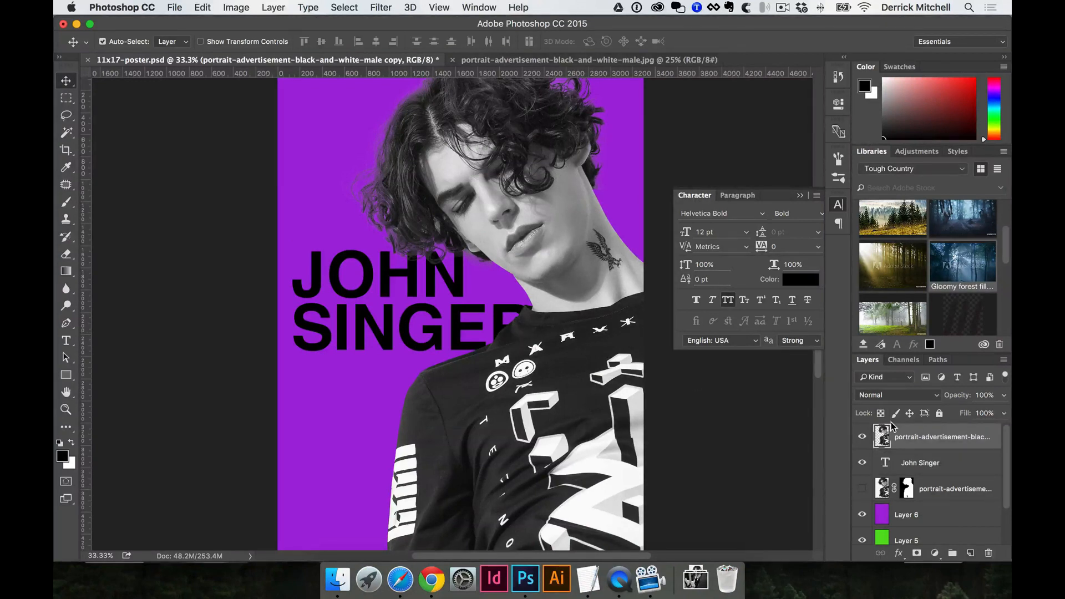
key("ctrl+z")
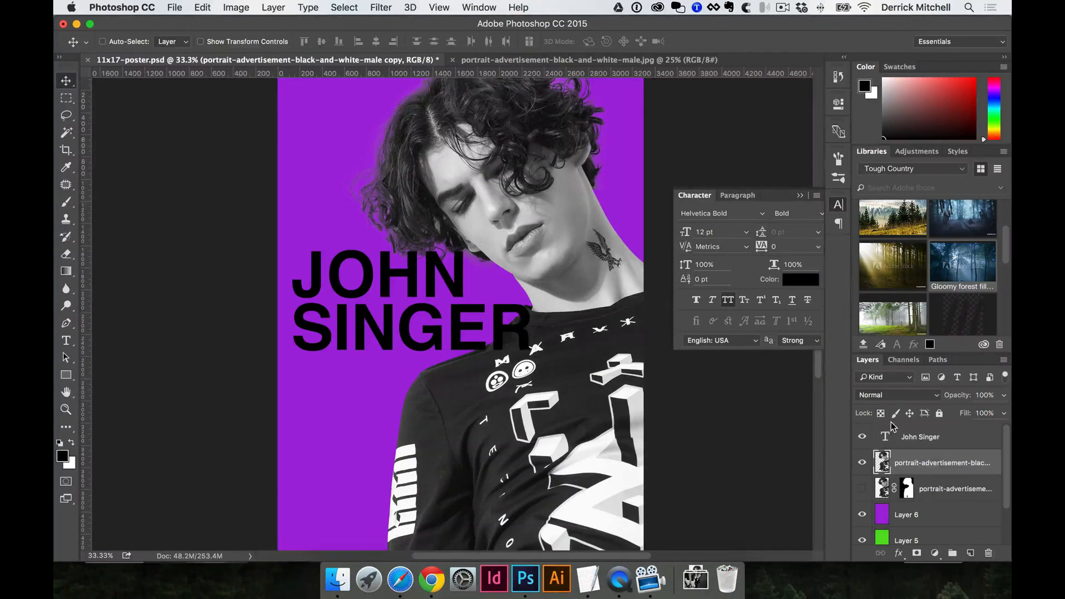
key("ctrl+z")
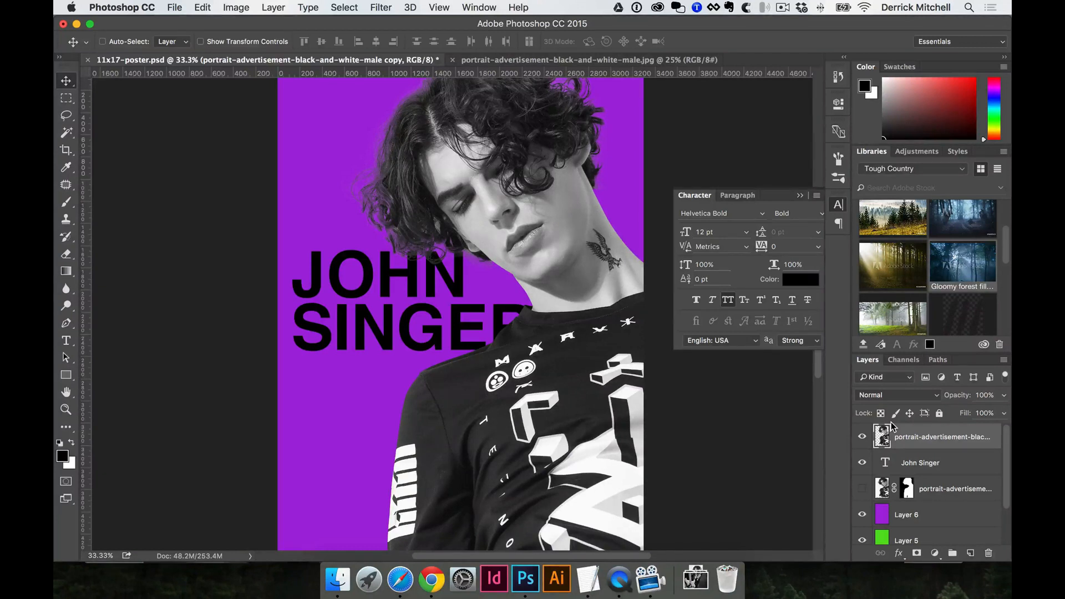
key("ctrl+bracketleft")
key("ctrl+bracketleft")
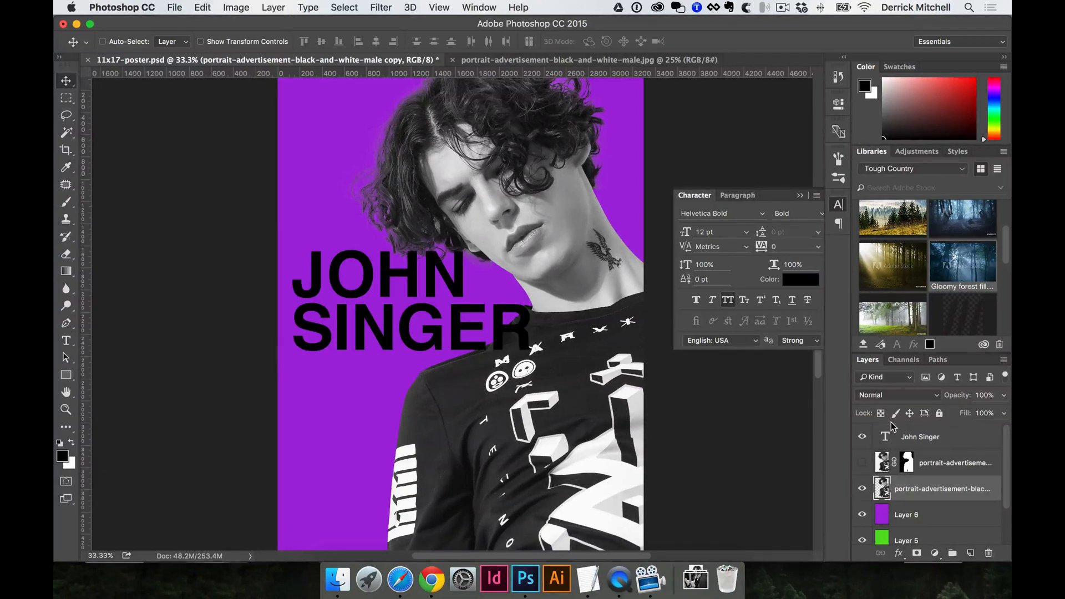
key("ctrl+bracketright")
key("ctrl+bracketright")
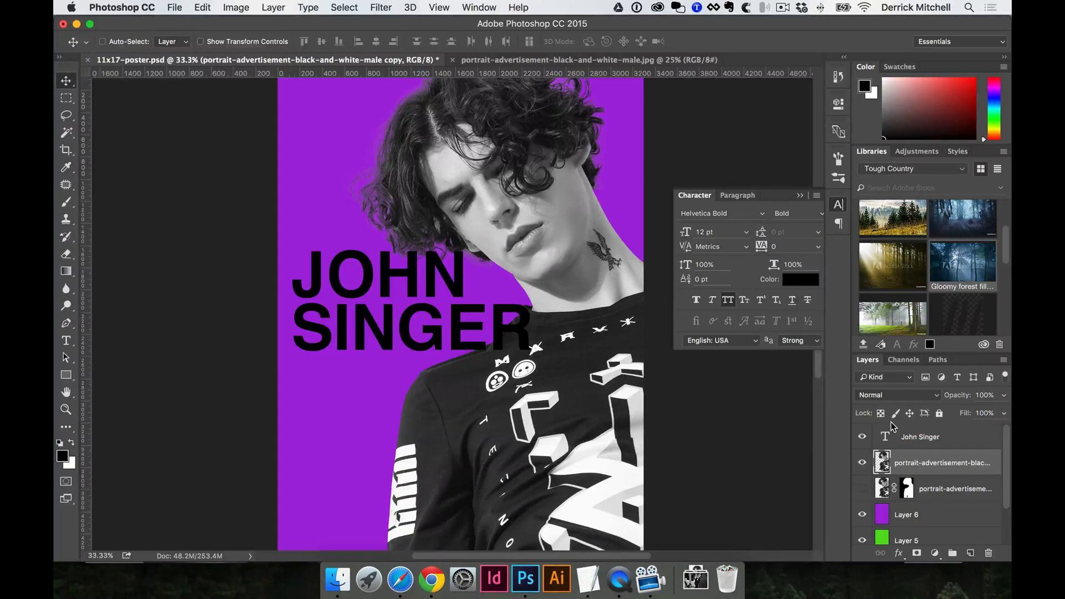
left_click(272, 7)
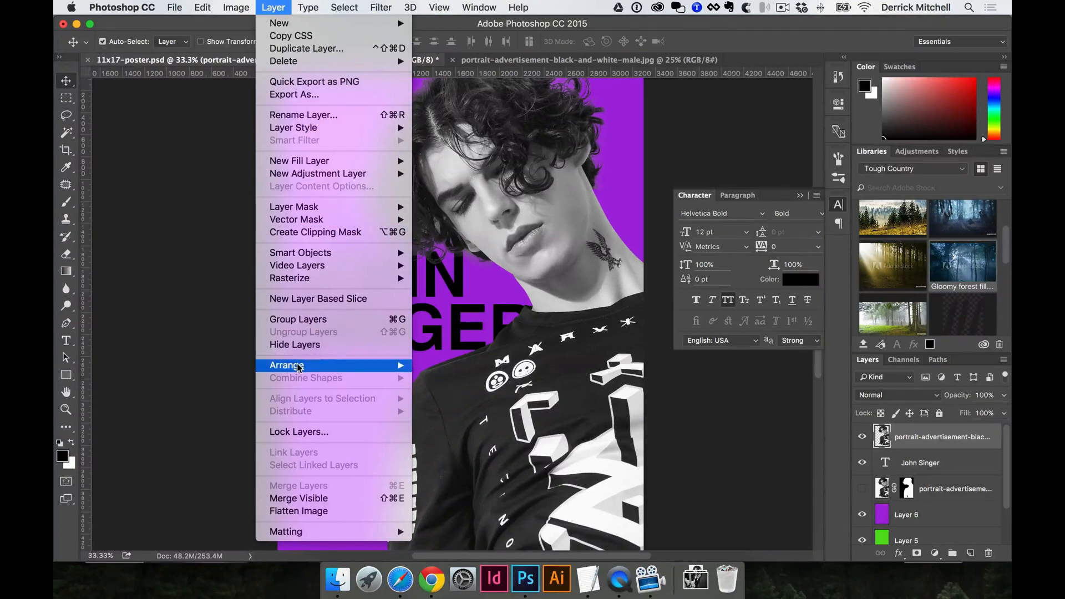
mouse_move(302, 368)
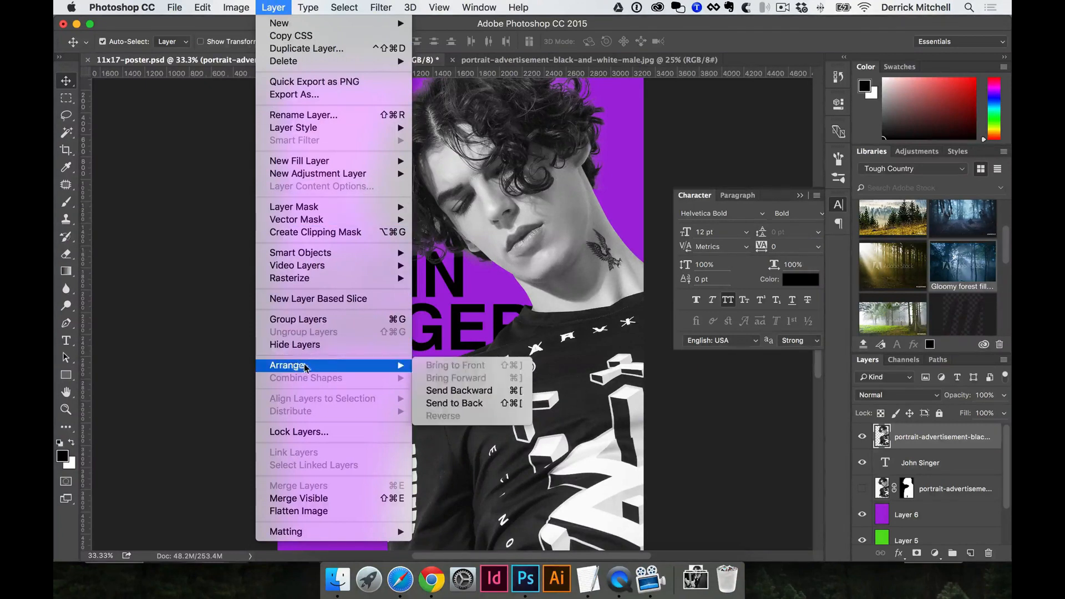
left_click(470, 395)
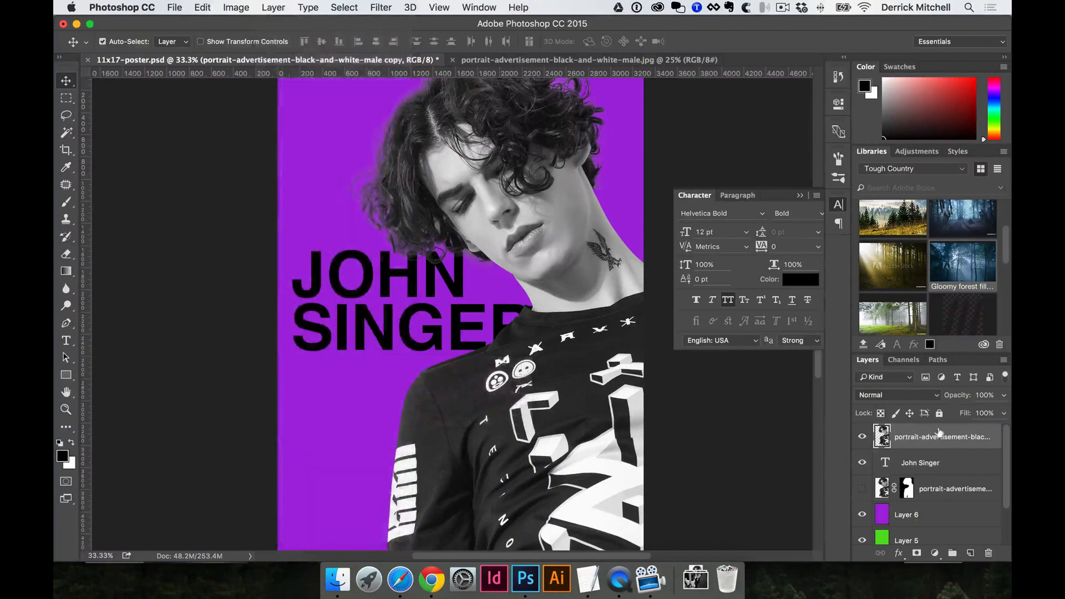
left_click(453, 320)
key("super+t")
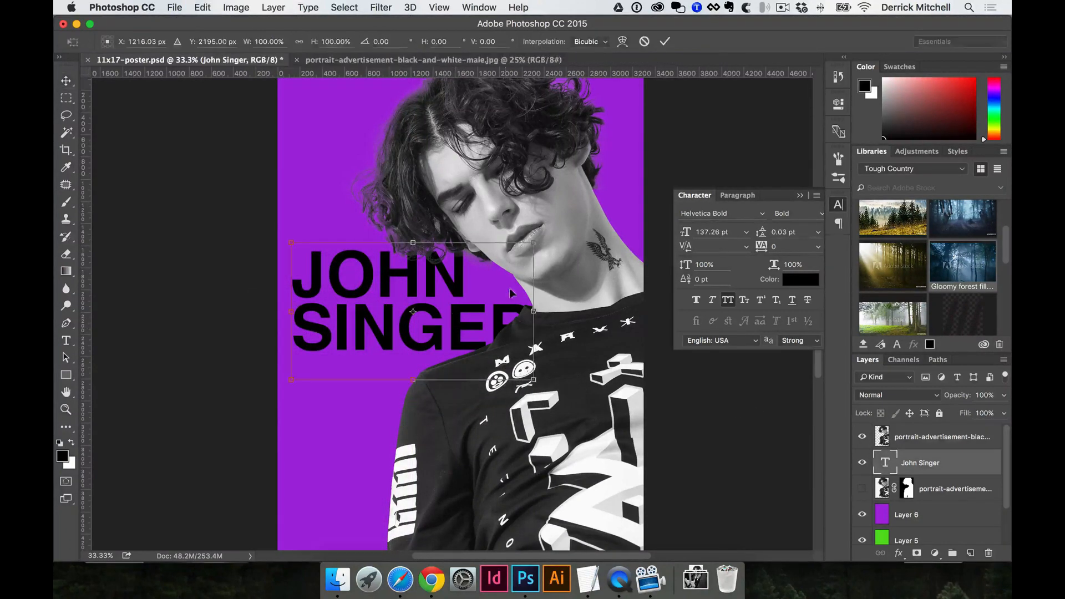
left_click_drag(531, 238, 571, 222)
left_click_drag(569, 380, 540, 366)
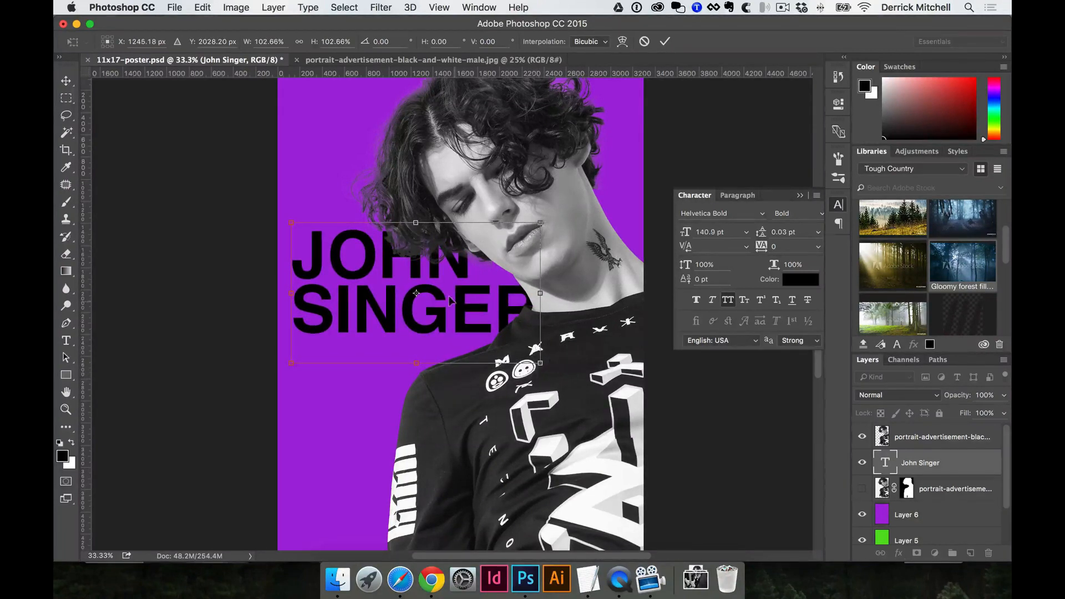
left_click_drag(451, 299, 450, 311)
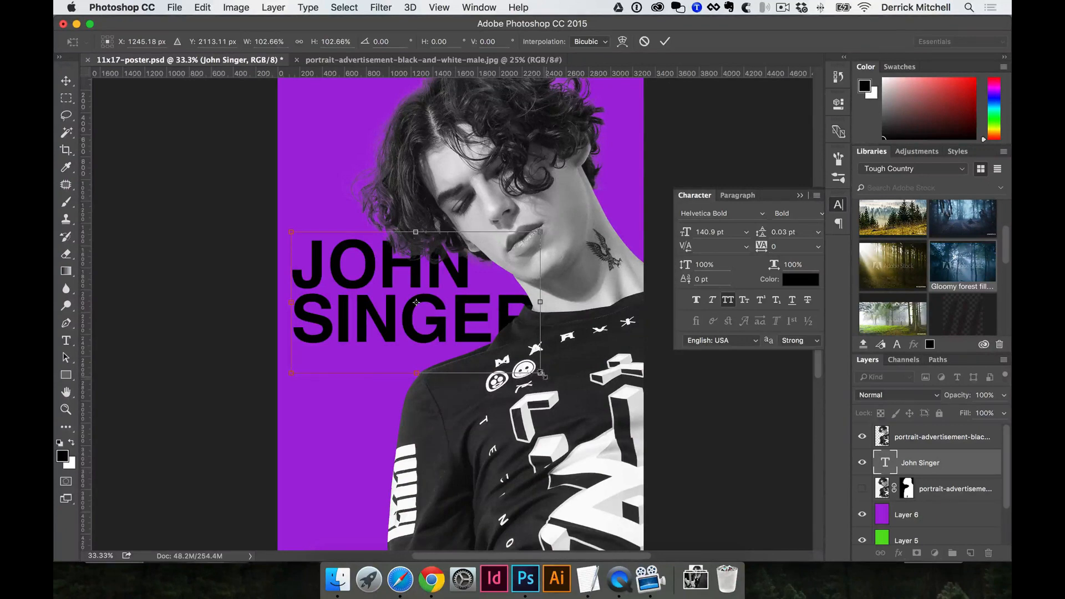
left_click_drag(541, 373, 528, 366)
left_click_drag(481, 316, 481, 311)
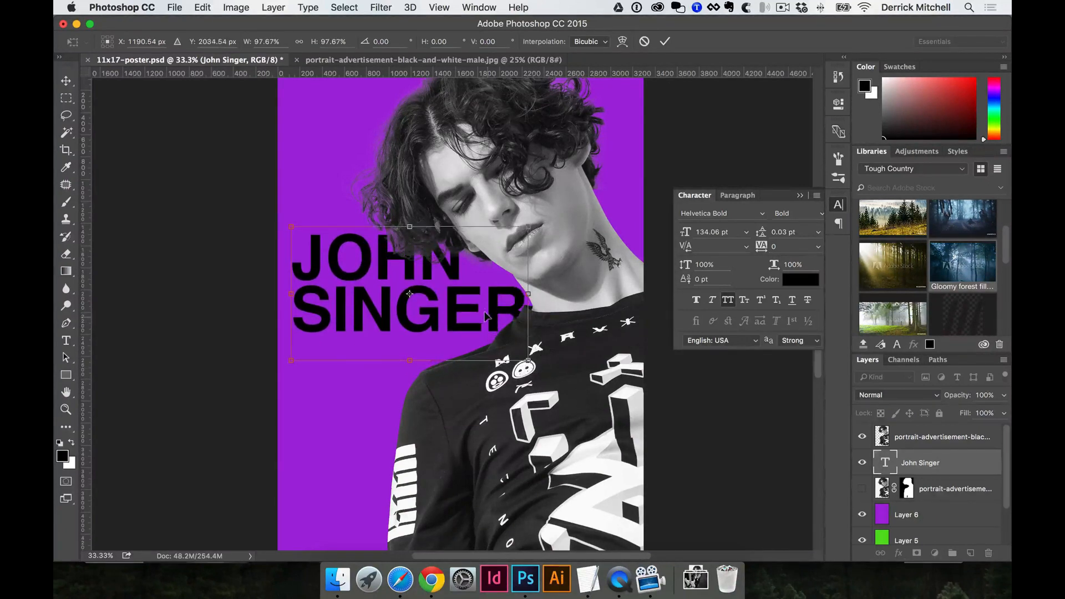
left_click_drag(526, 357, 693, 451)
left_click_drag(582, 382, 554, 247)
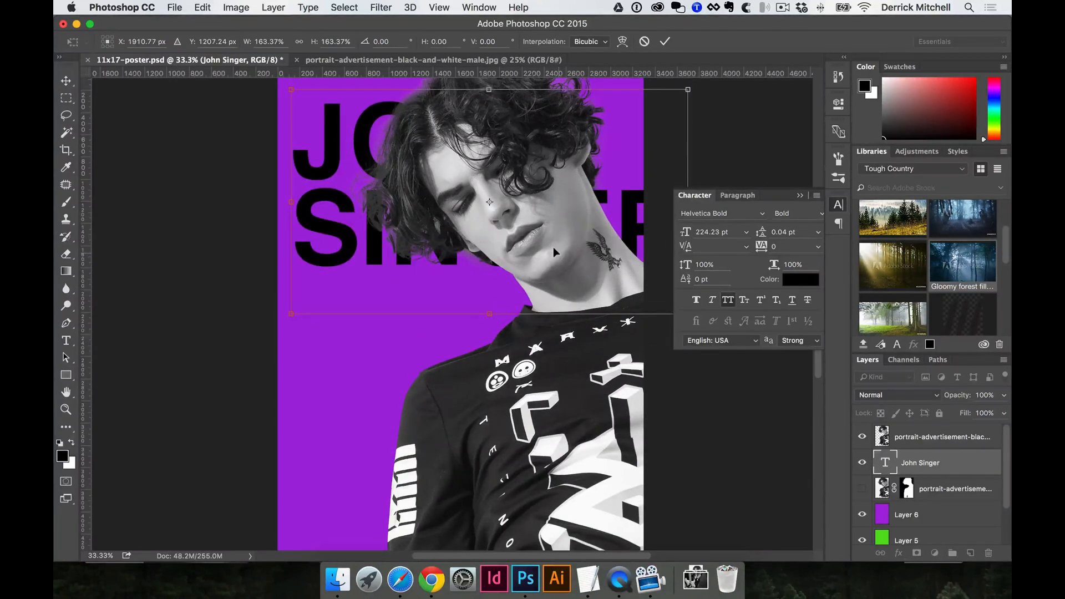
key("ctrl+z")
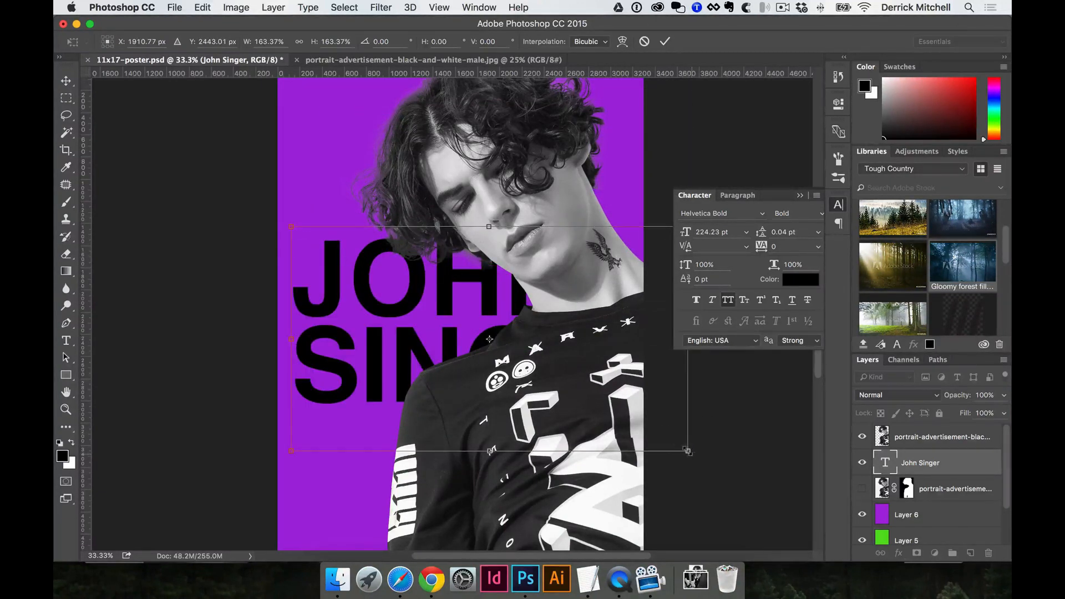
left_click_drag(688, 451, 525, 359)
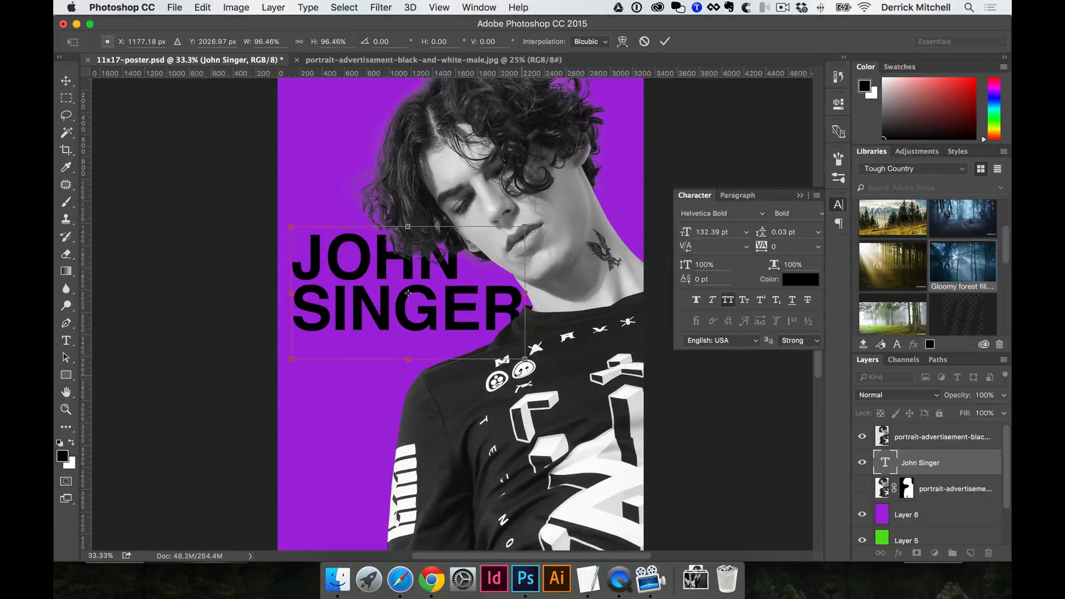
key("Return")
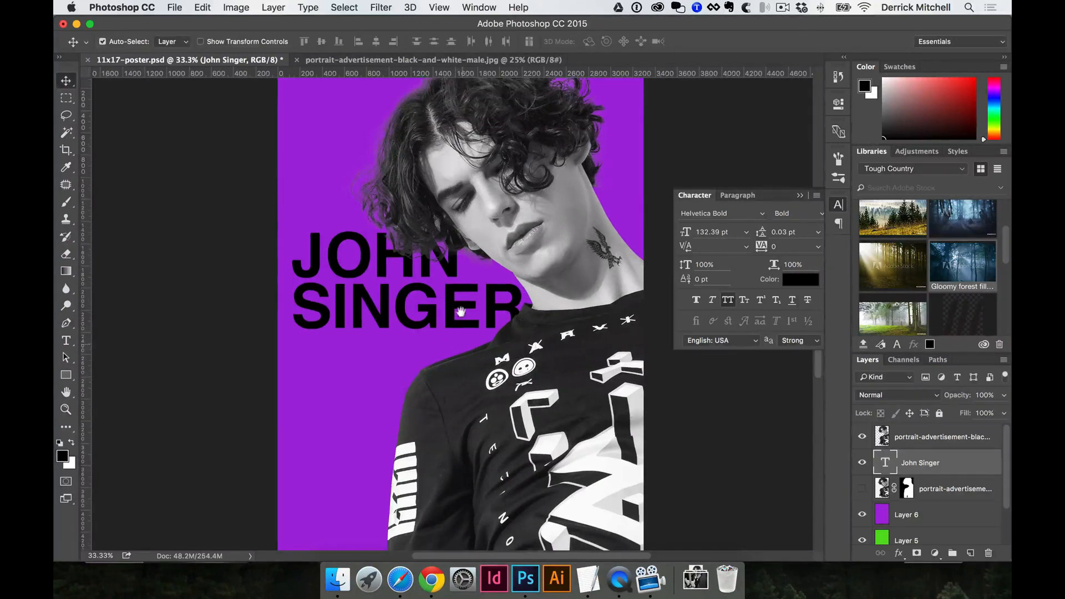
Select and copy the date, time and venue lines in the TextEdit notes.
scroll(461, 310, "down", 2)
scroll(570, 472, "down", 3)
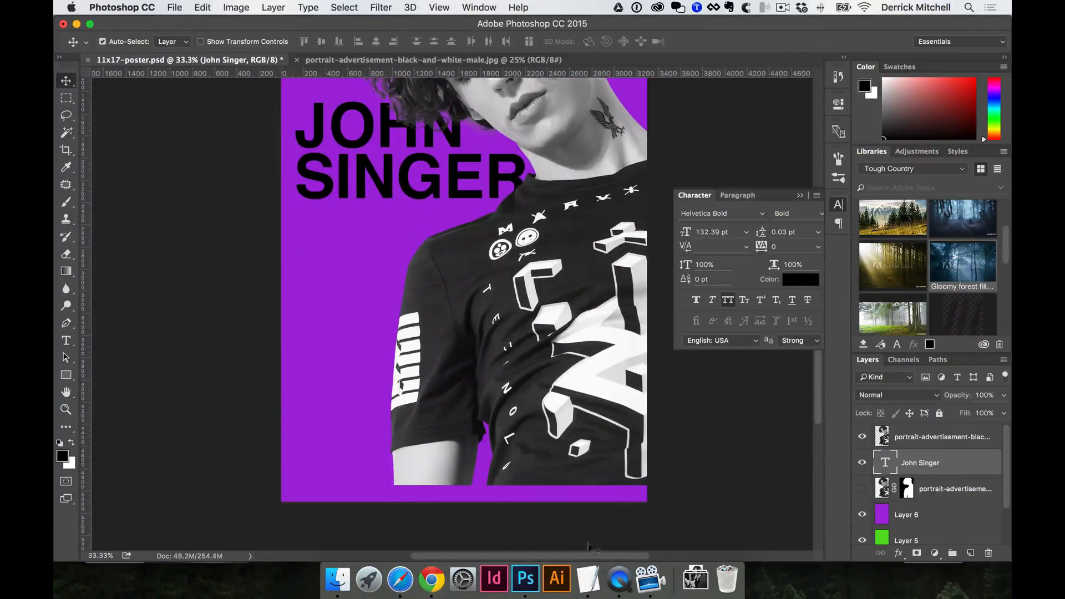
left_click(587, 578)
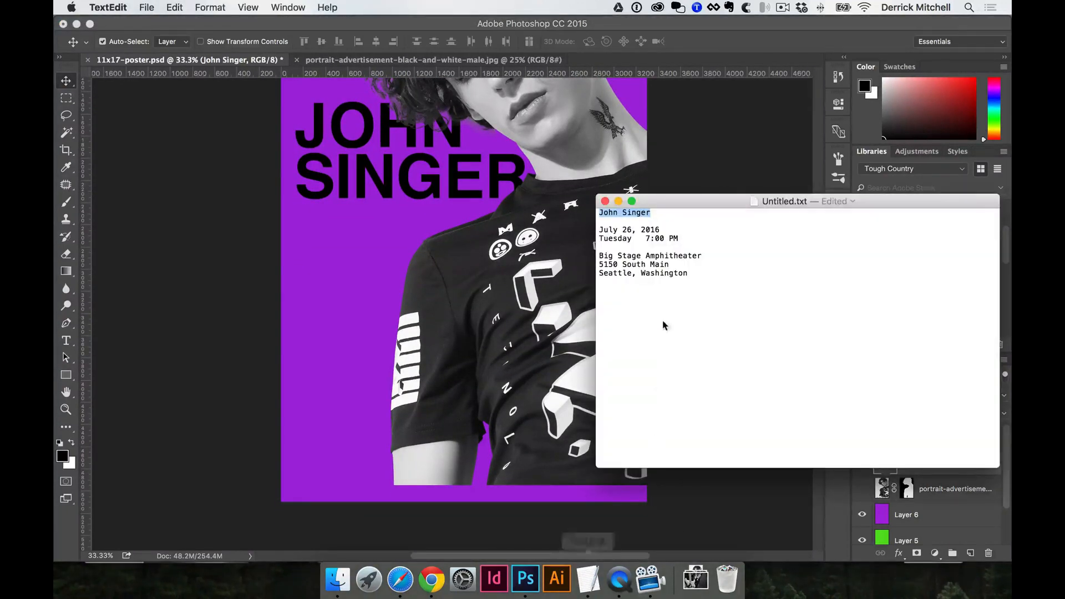
left_click(649, 259)
left_click(637, 230)
left_click_drag(601, 232, 689, 275)
key("super+c")
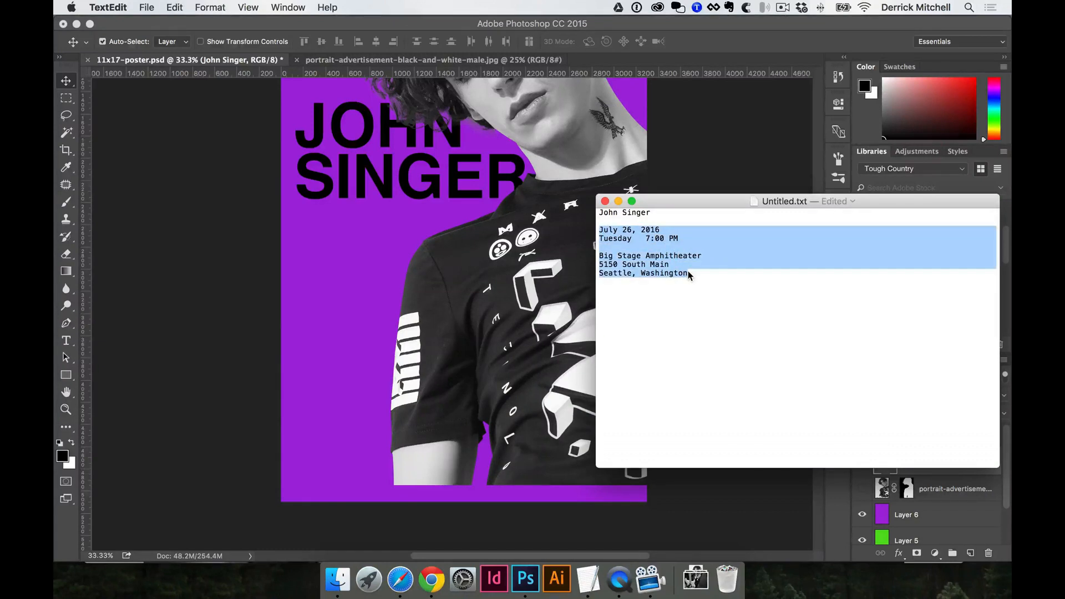
Return to the poster document in Photoshop.
key("Return")
key("super+z")
left_click(432, 280)
Paste the date, time and venue lines as a new type layer and scale them up.
key("t")
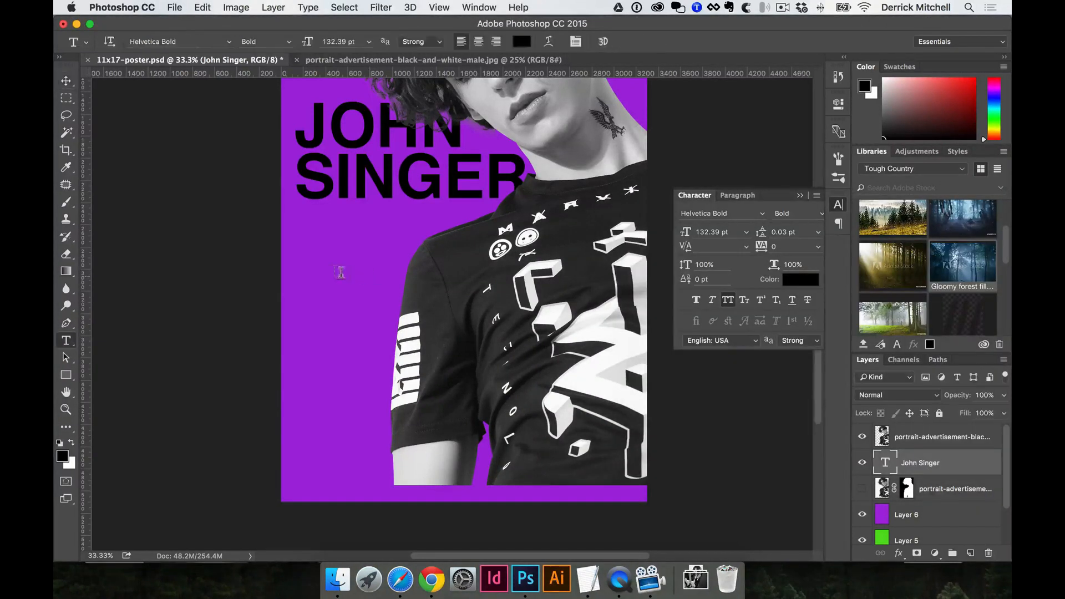
left_click(316, 264)
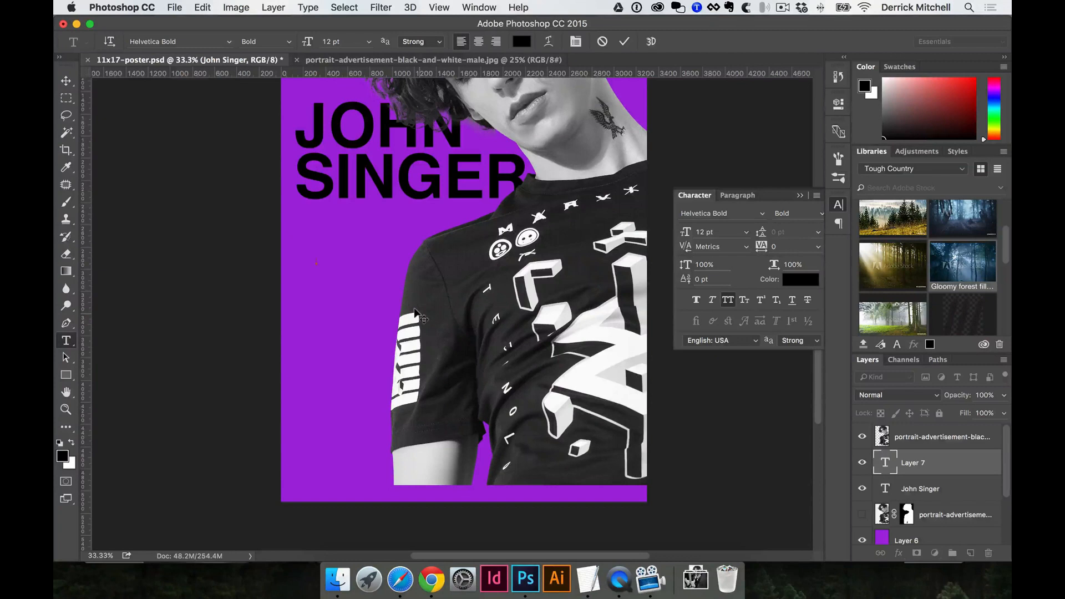
key("super+v")
key("super+Return")
key("super+t")
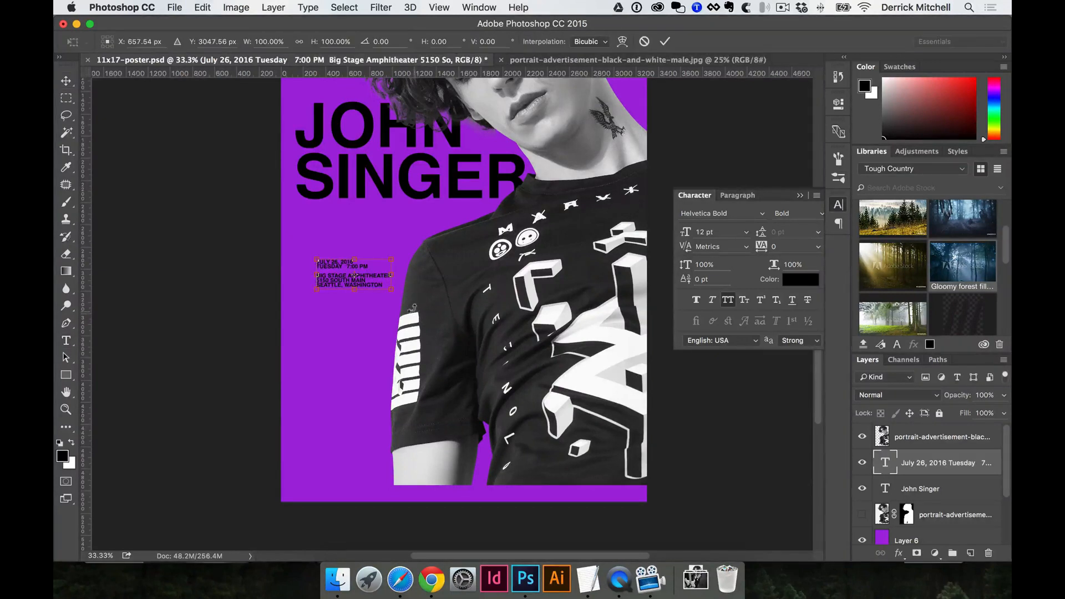
left_click_drag(391, 288, 557, 363)
key("Return")
key("v")
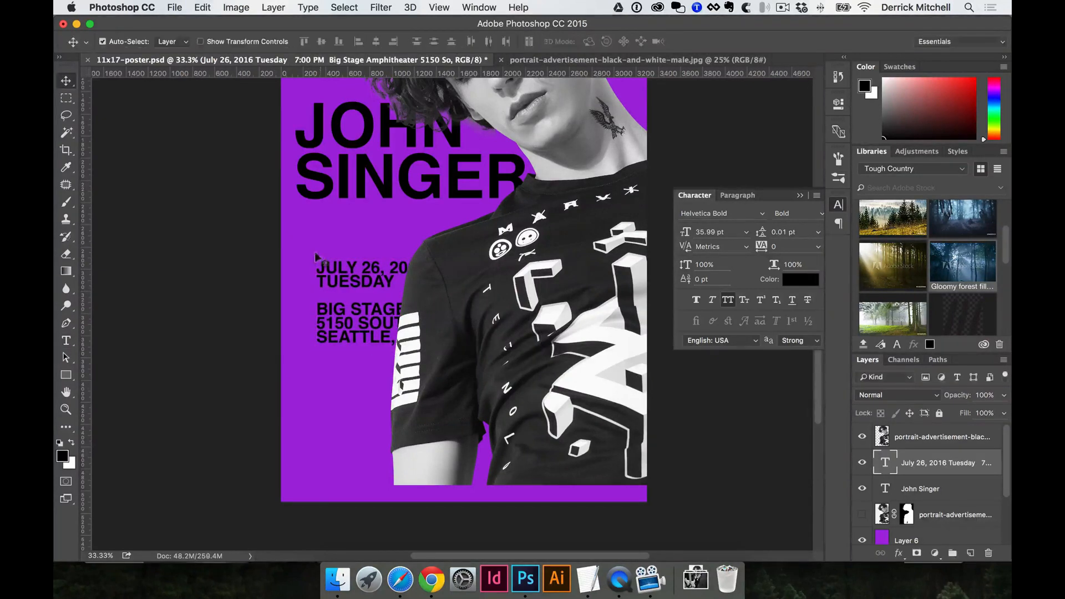
left_click_drag(322, 262, 295, 215)
key("t")
left_click(423, 265)
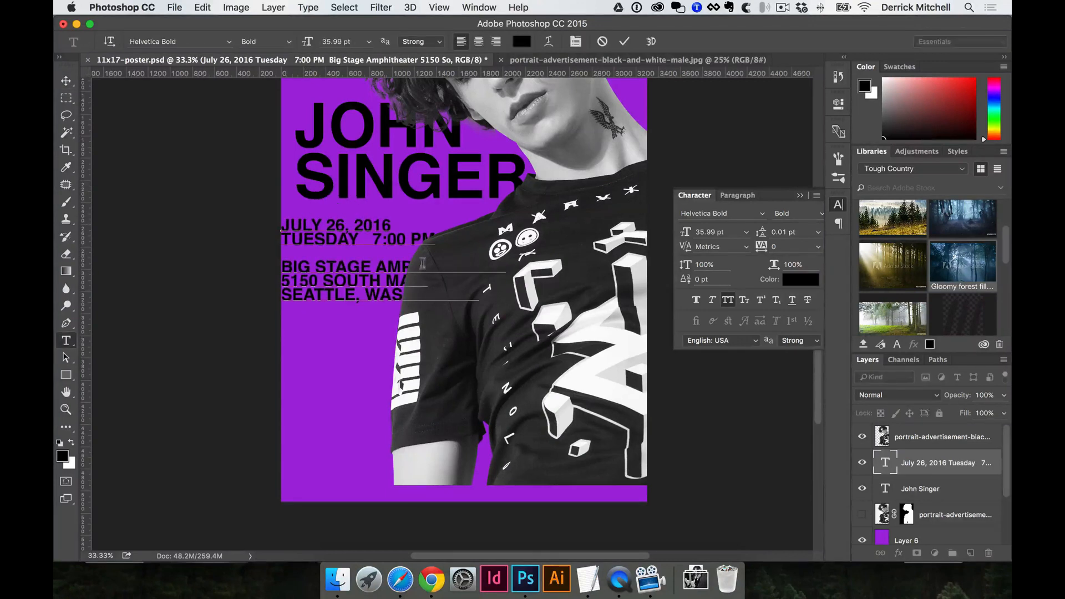
key("super+Return")
key("v")
left_click_drag(374, 238, 398, 237)
key("t")
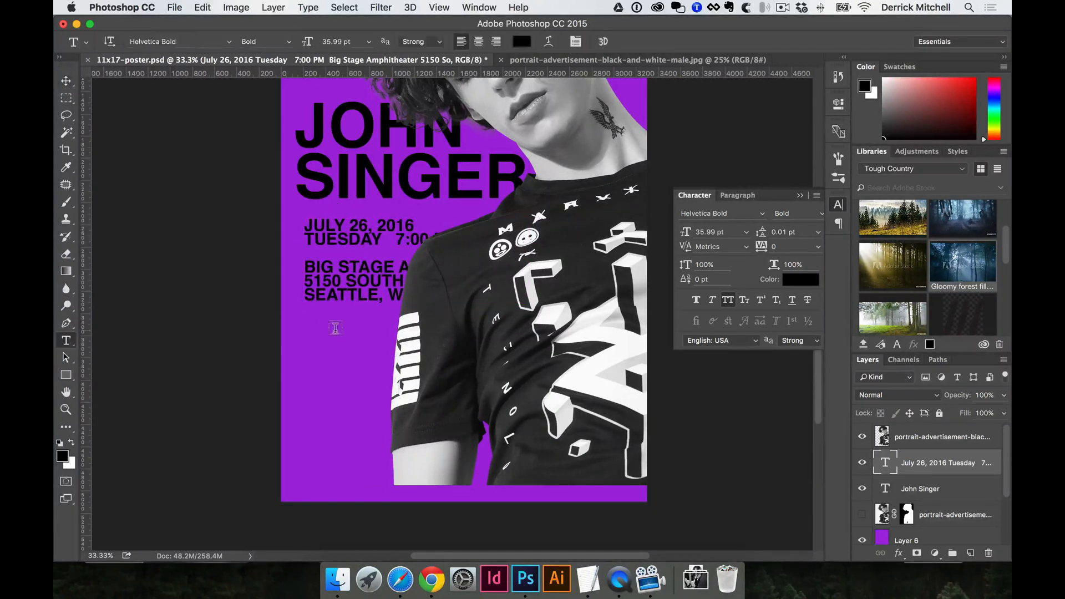
left_click_drag(304, 332, 625, 477)
key("super+v")
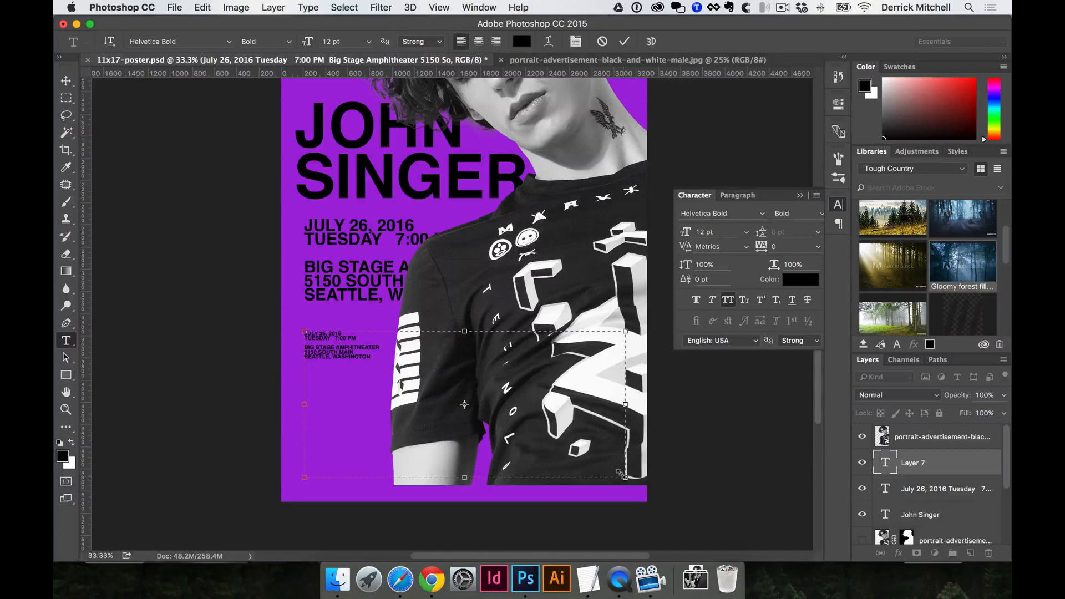
key("super+a")
key("super+c")
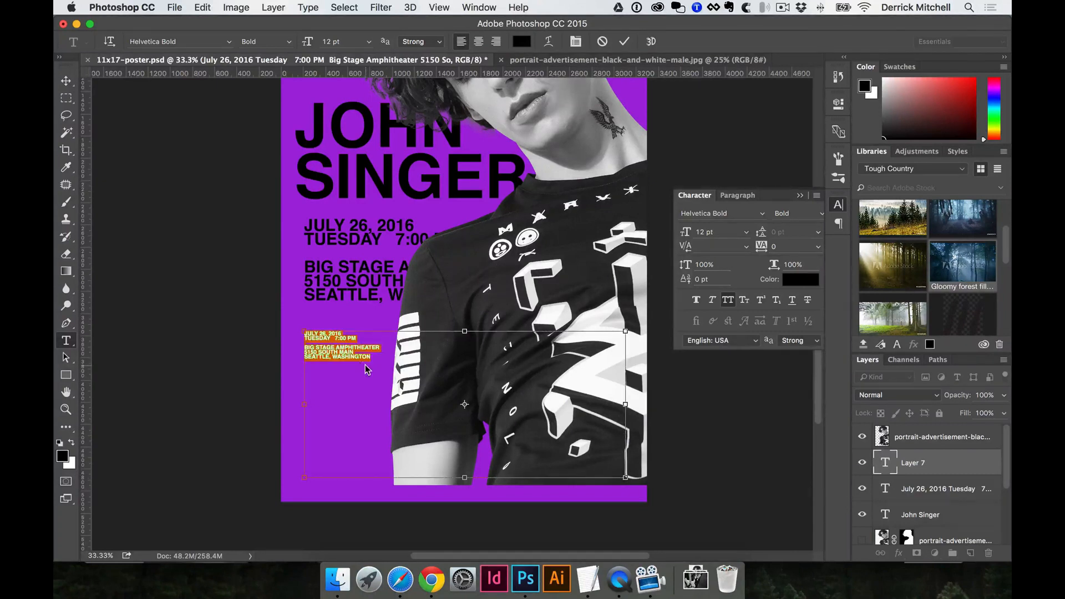
key("super+shift+period")
key("super+shift+period")
key("super+shift+period")
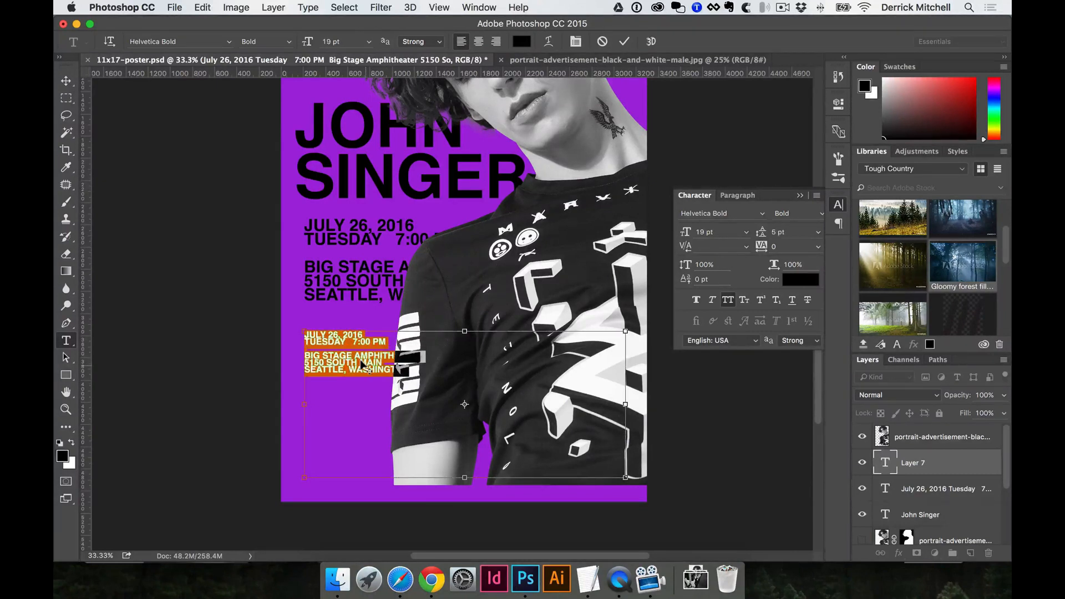
key("alt+Down")
key("alt+Down")
key("alt+Down")
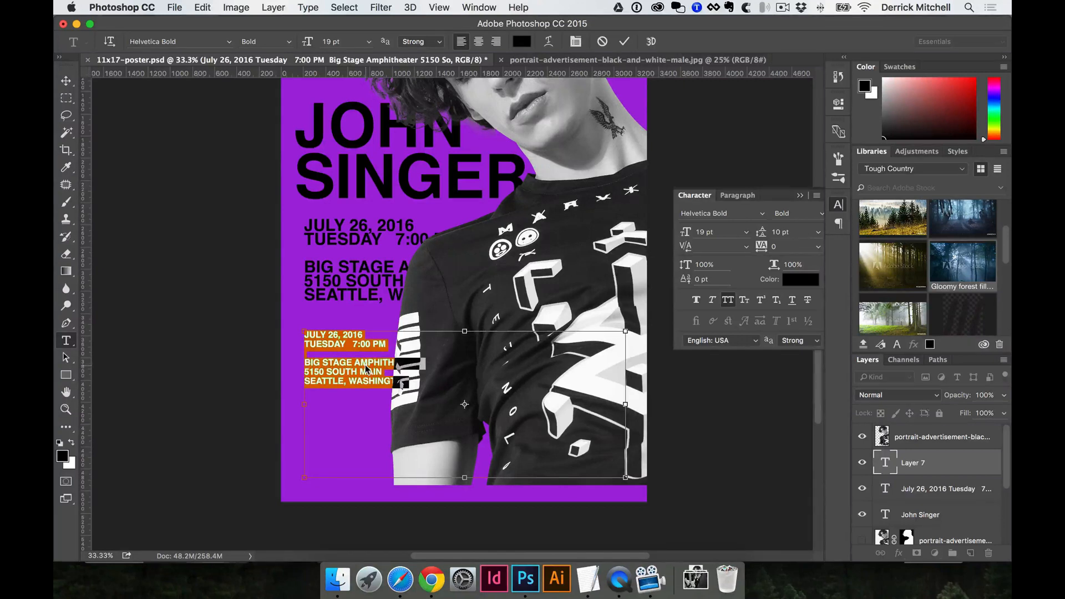
key("super+shift+period")
key("super+shift+period")
key("super+shift+period")
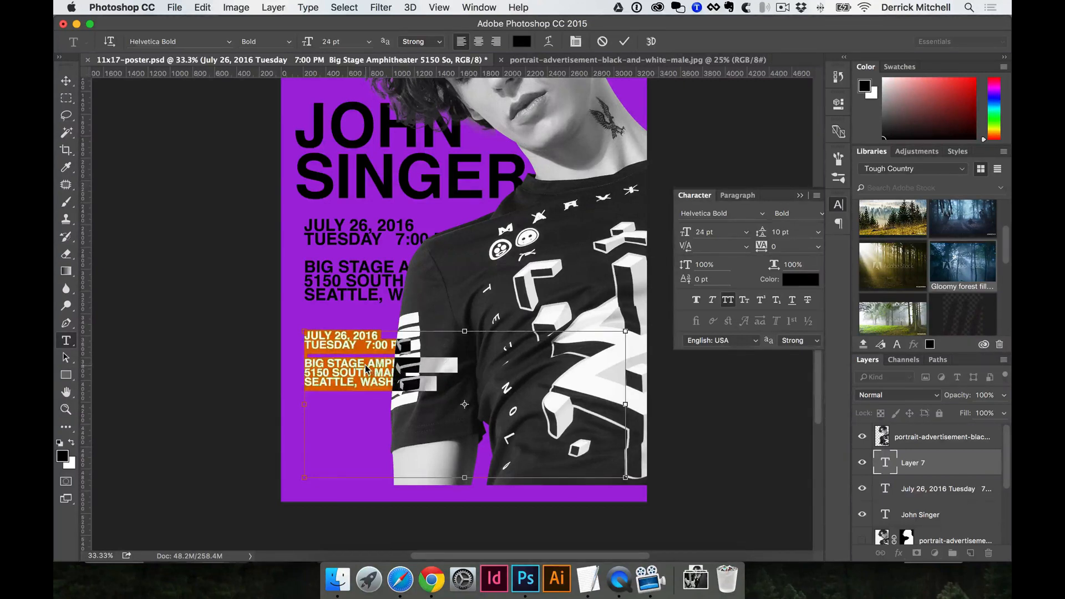
key("super+shift+comma")
key("super+shift+comma")
key("super+shift+comma")
key("super+shift+comma")
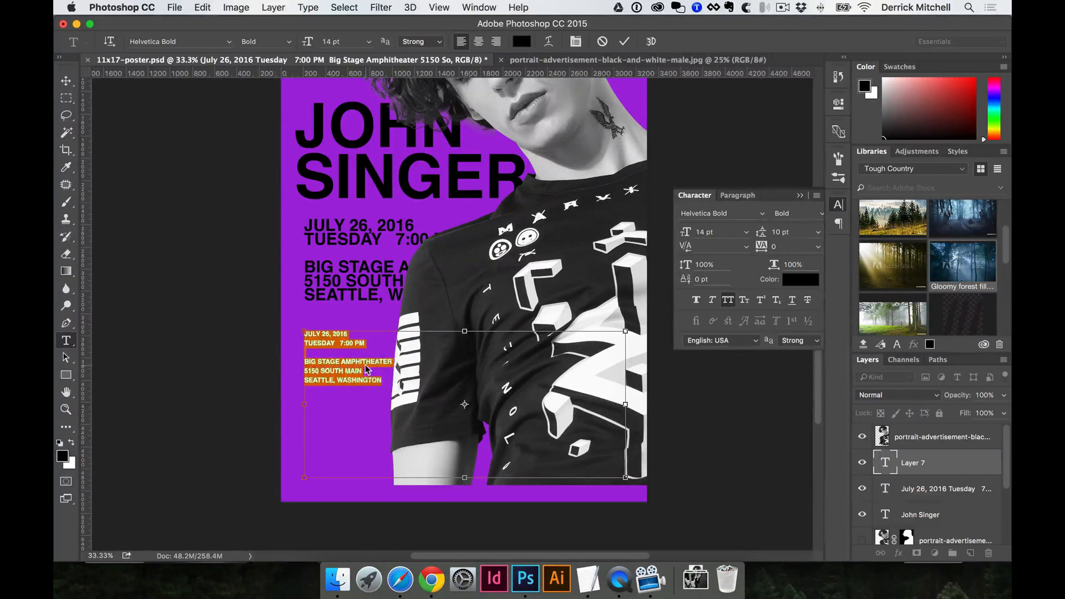
key("super+shift+period")
key("super+shift+period")
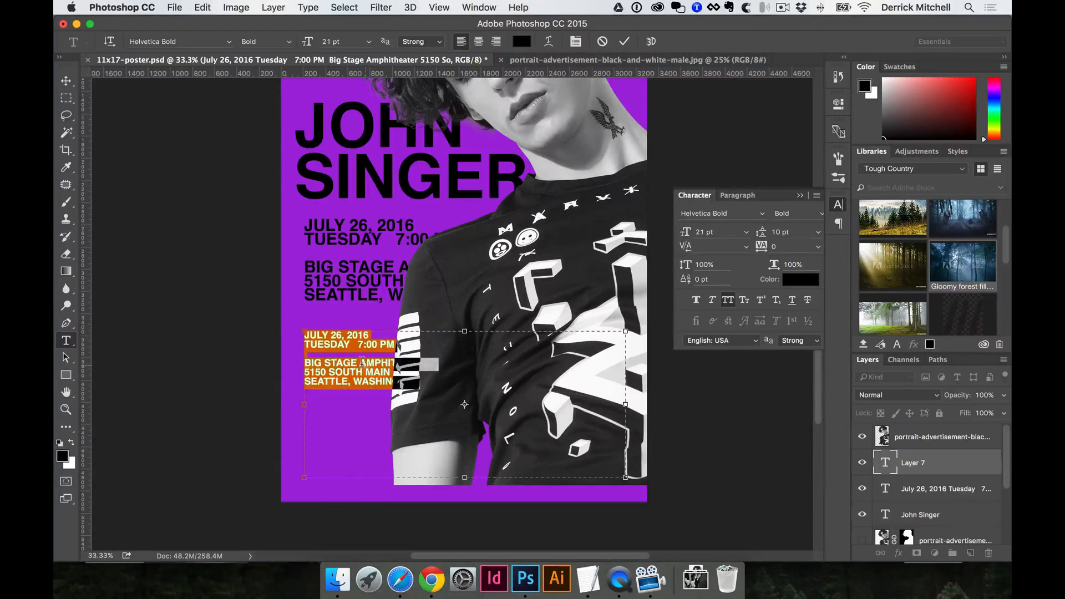
key("super+h")
key("super+Return")
left_click(362, 363)
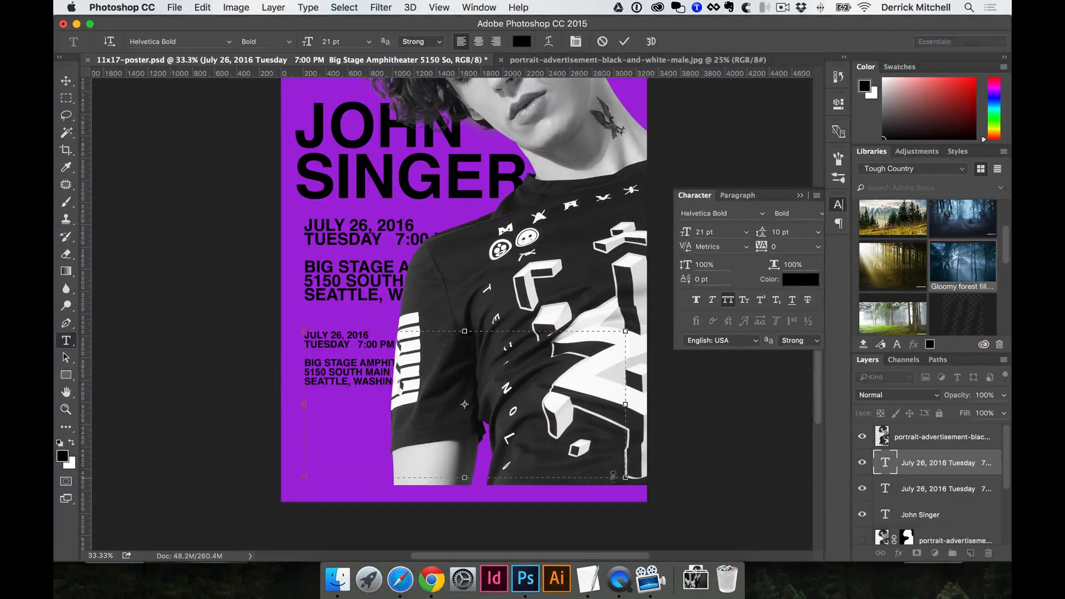
left_click_drag(619, 474, 463, 432)
key("super+Return")
key("BackSpace")
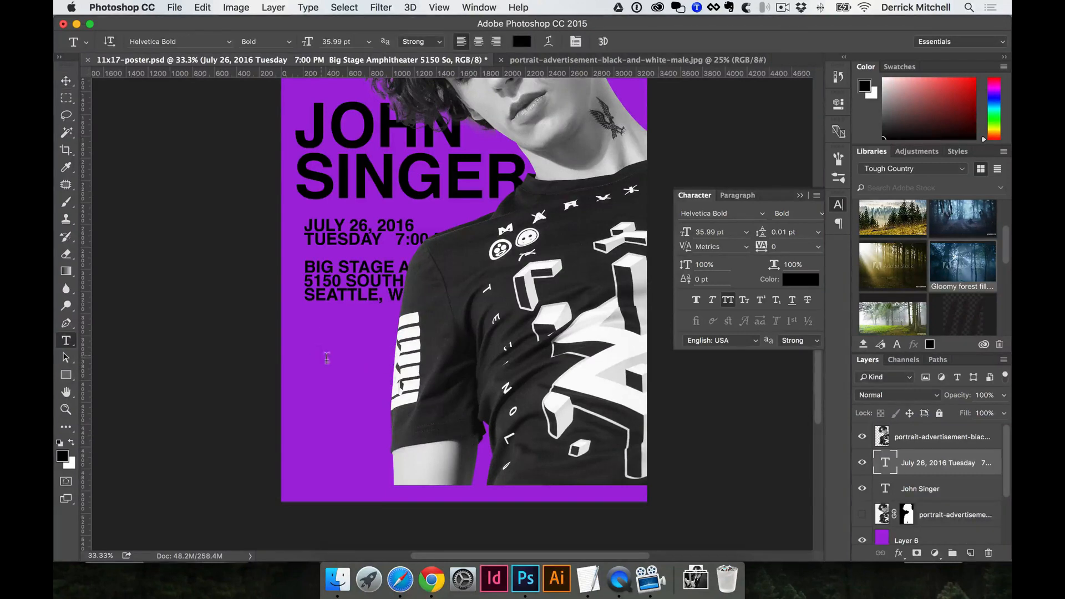
key("super+z")
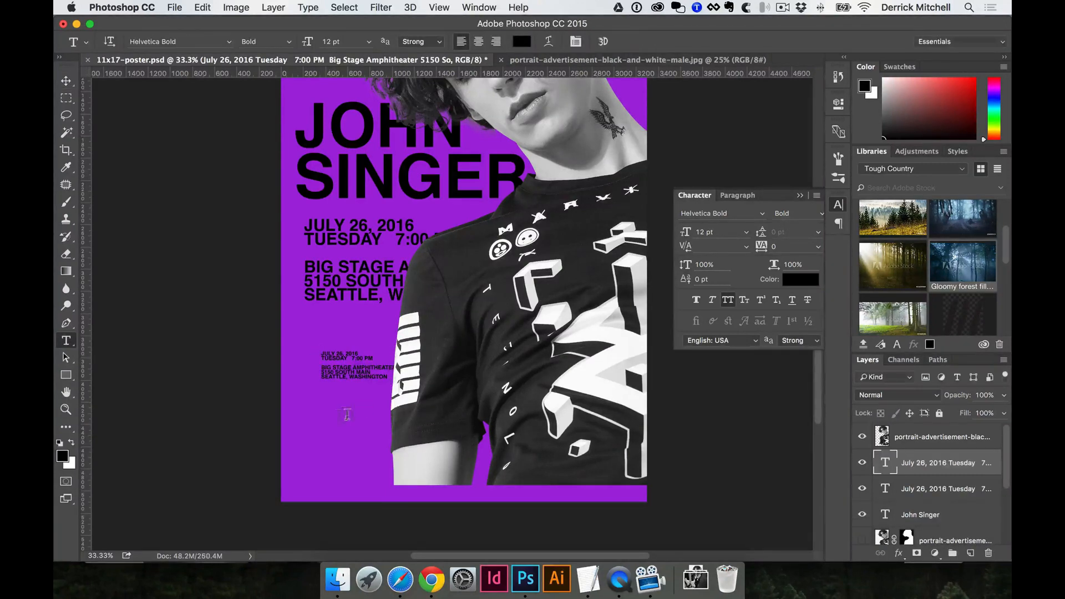
left_click_drag(333, 421, 524, 480)
key("super+v")
scroll(524, 480, "right", 10)
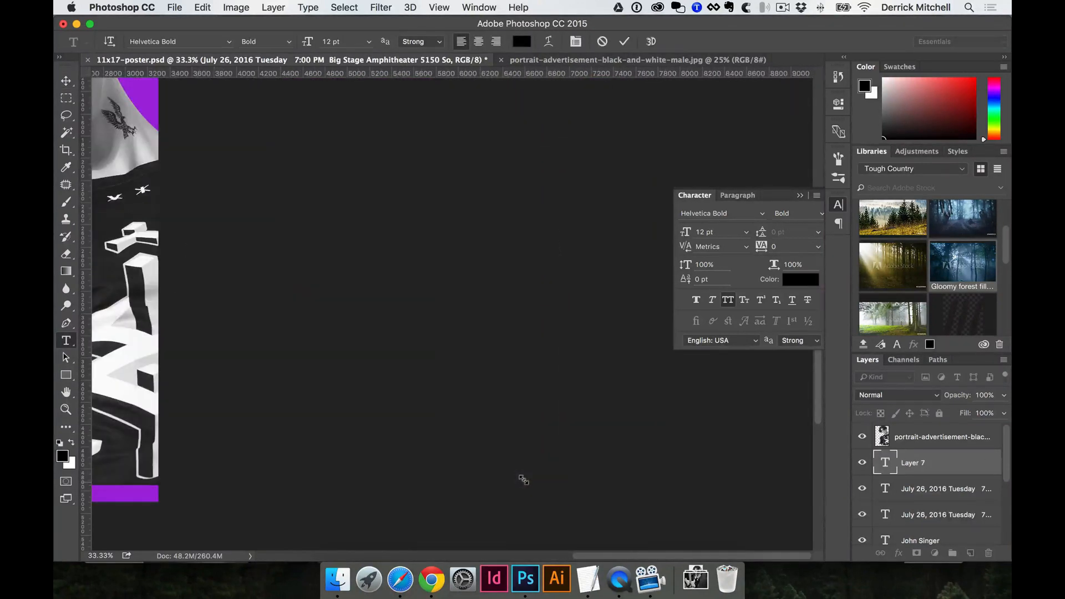
scroll(464, 388, "left", 10)
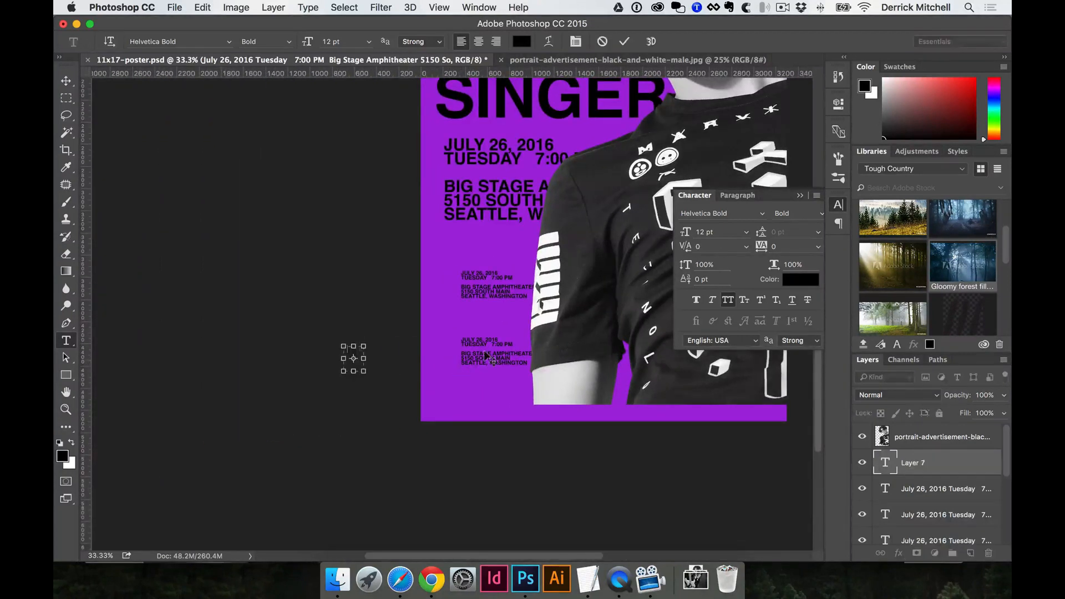
key("super+Return")
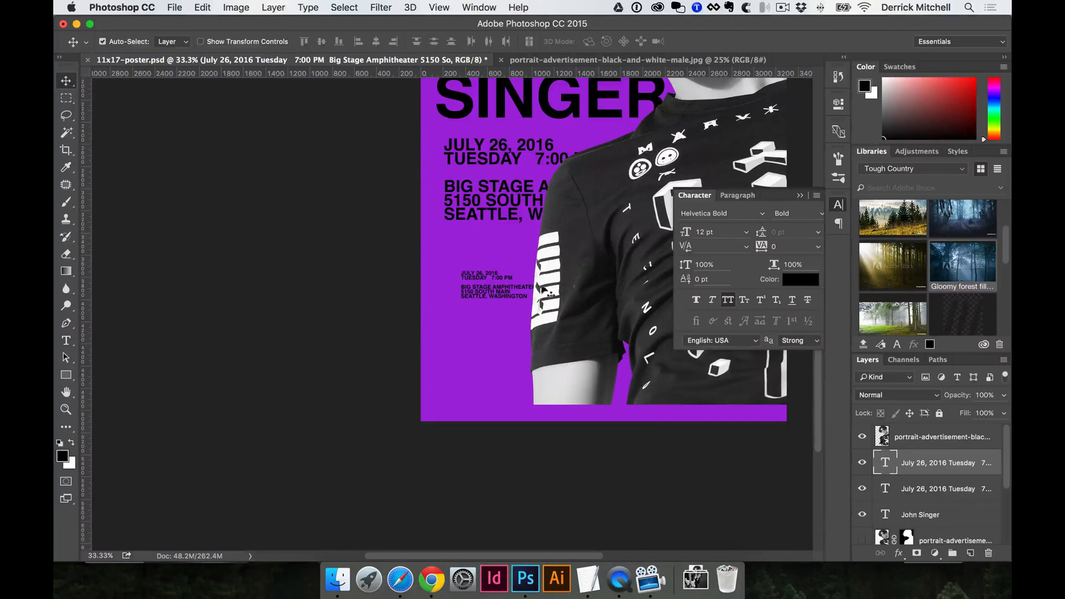
left_click_drag(504, 294, 381, 360)
key("Delete")
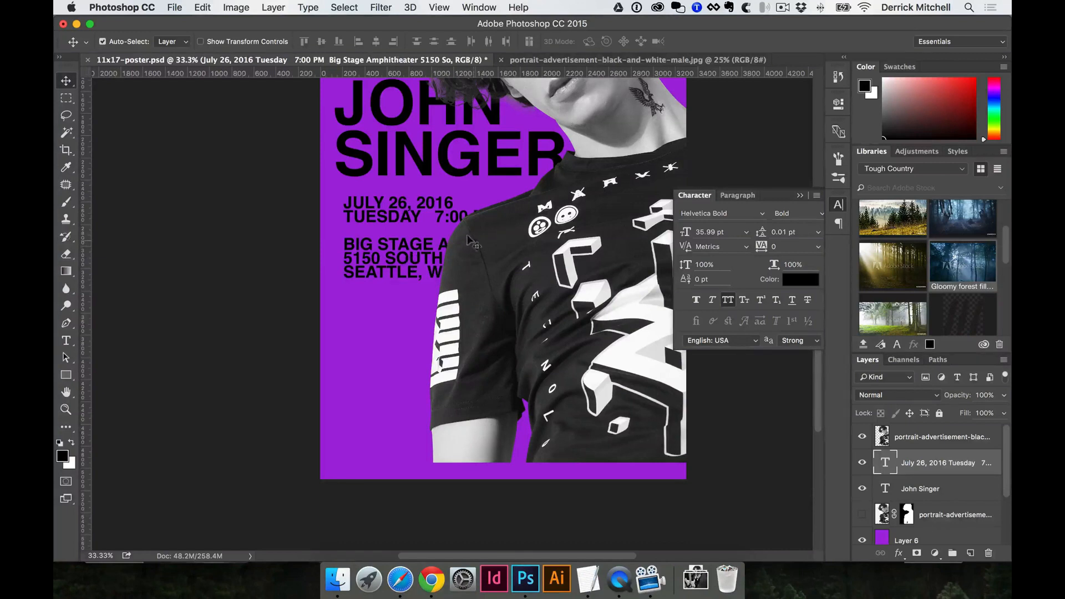
Drag the event details slightly lower and bring that text layer in front of the portrait.
left_click_drag(417, 248, 397, 276)
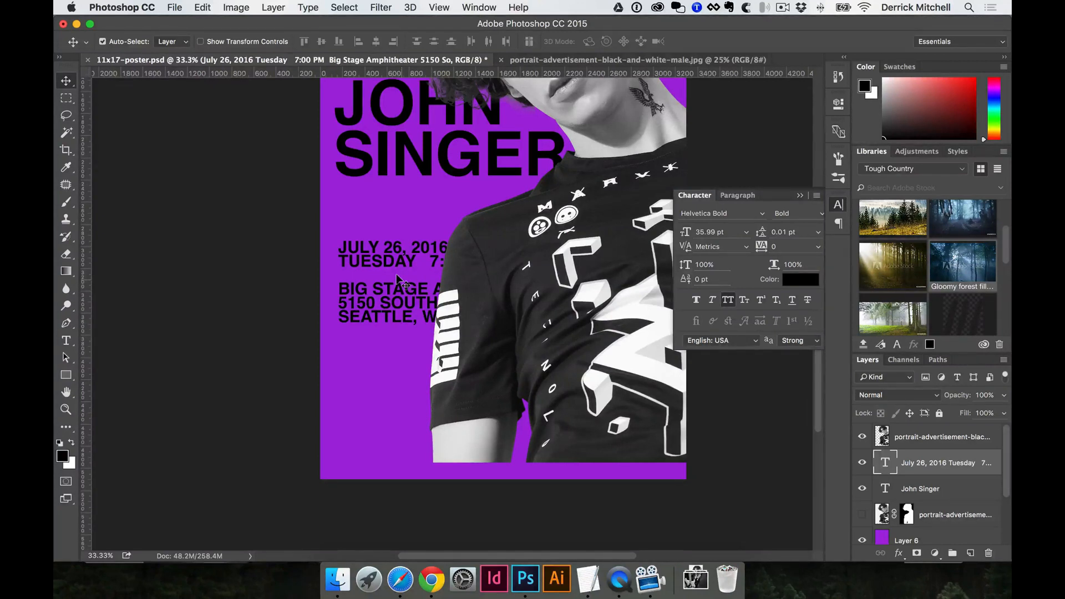
key("super")
key("super+bracketright")
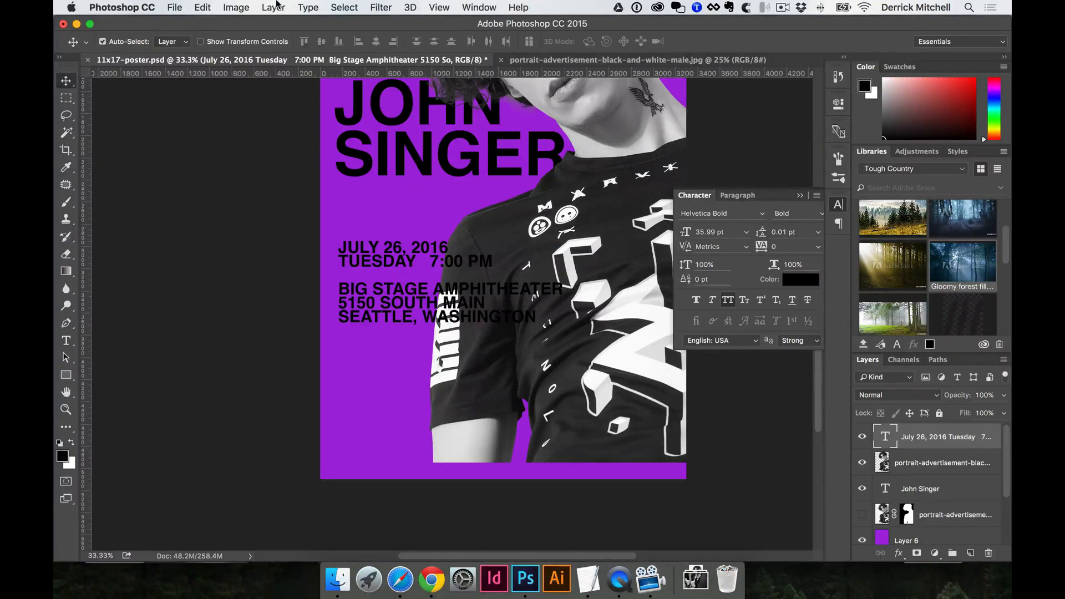
Send the date text layer to the bottom, bring it back to the top, and check Layer > Arrange.
key("super+shift+bracketleft")
key("super+shift+bracketright")
left_click(273, 7)
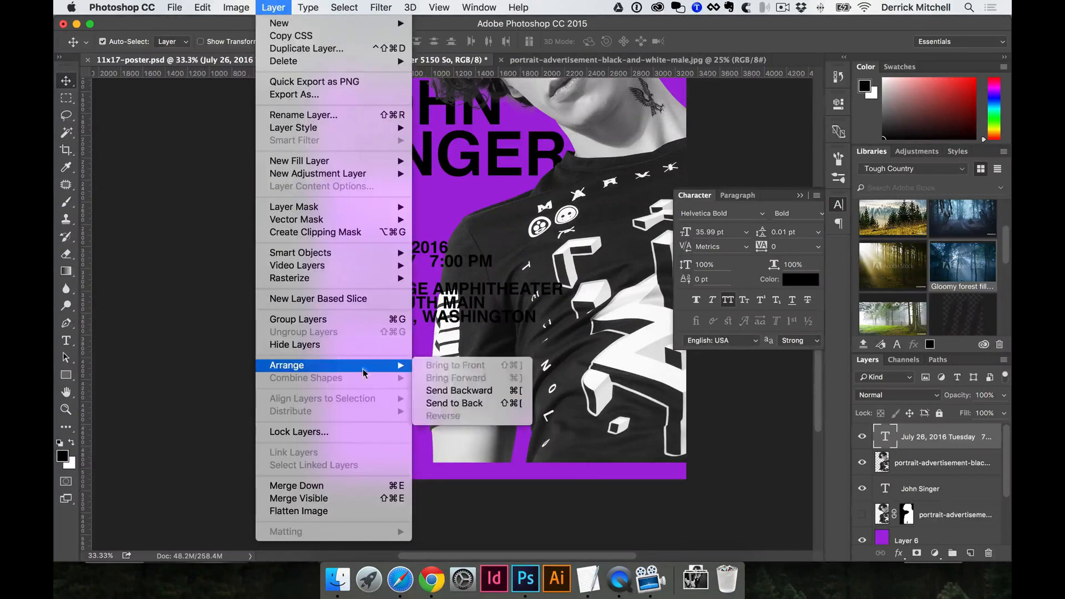
left_click(543, 369)
Drag the date and venue block lower on the poster and commit the text.
left_click_drag(448, 320, 437, 415)
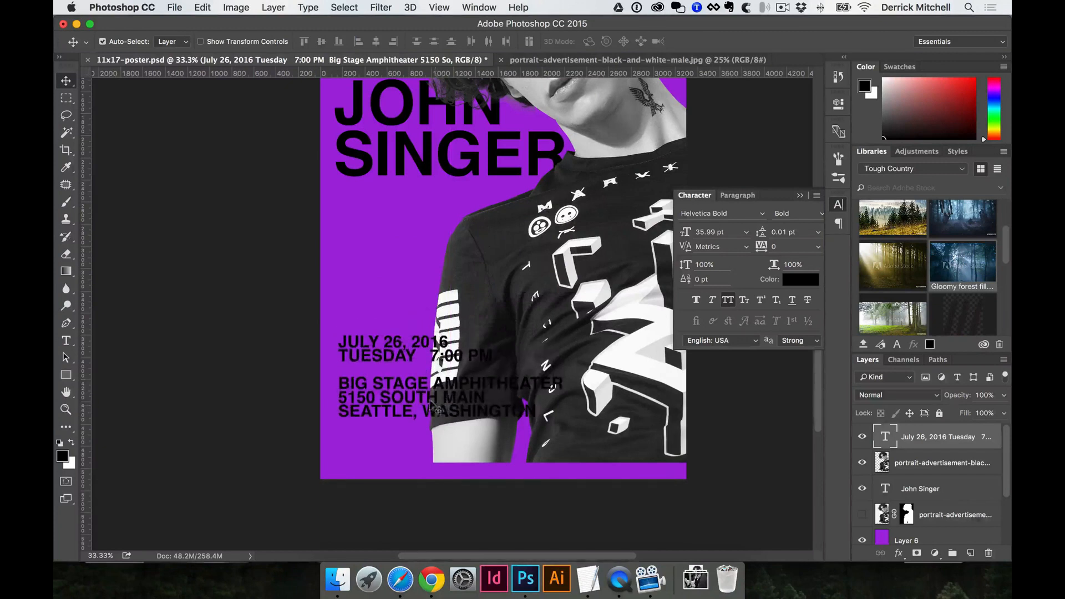
left_click_drag(466, 320, 443, 359)
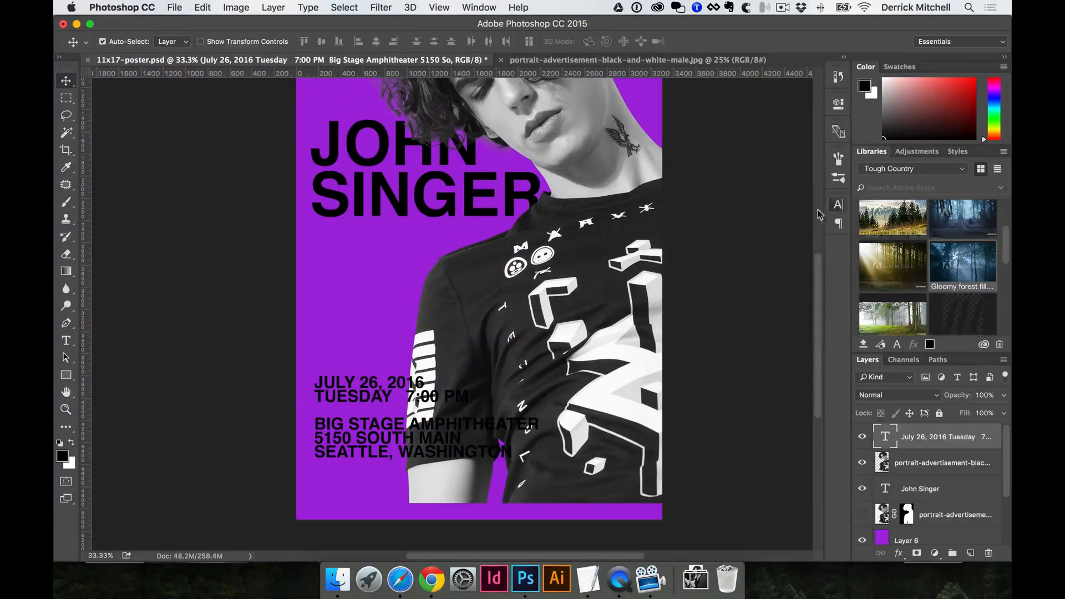
key("t")
left_click(374, 369)
key("ctrl+a")
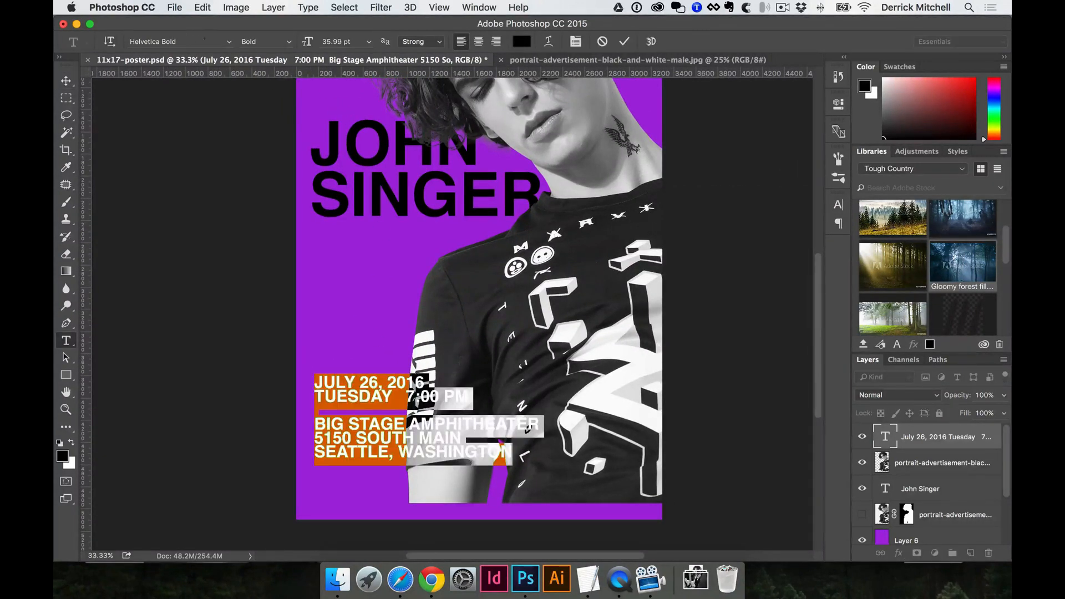
key("ctrl+Return")
key("v")
left_click_drag(397, 336, 360, 395)
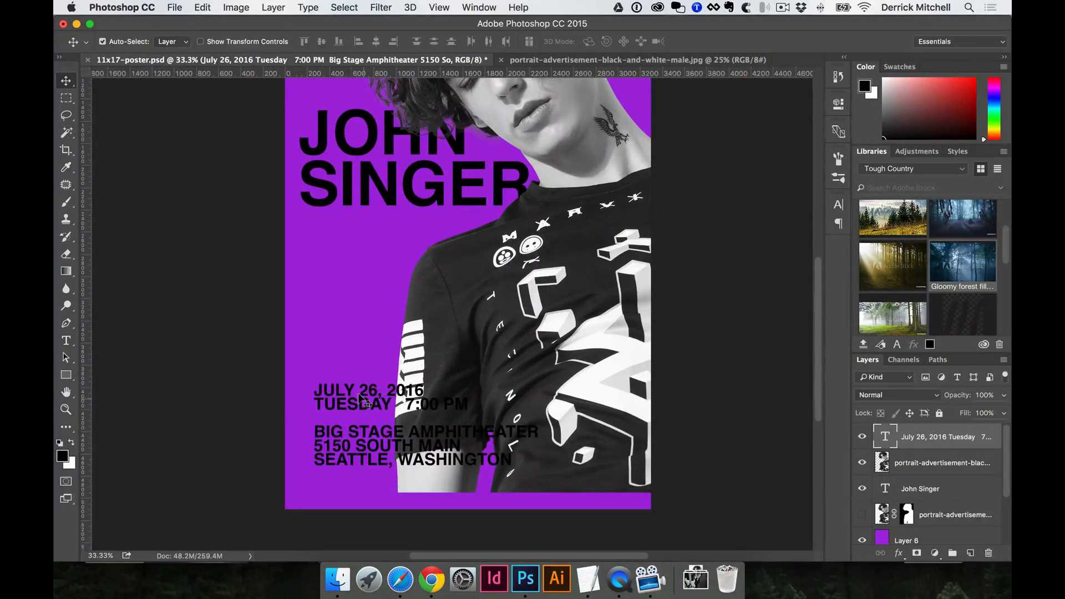